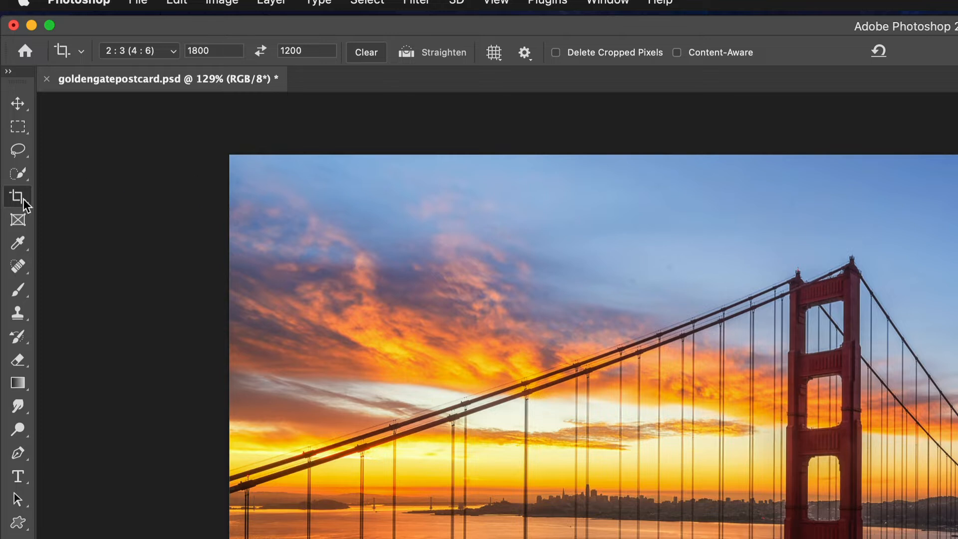
# - Crop the photo to an 1800 by 1200 ratio, aligning its left edge with the crop frame so the excess is trimmed from the right
pyautogui.click(22, 200)
pyautogui.click(227, 48)
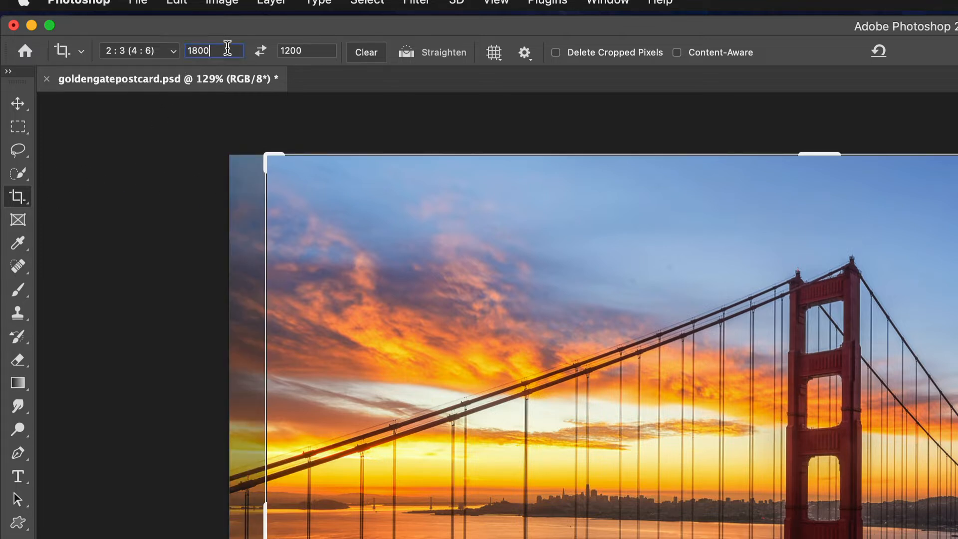
pyautogui.doubleClick(227, 48)
pyautogui.write('1800')
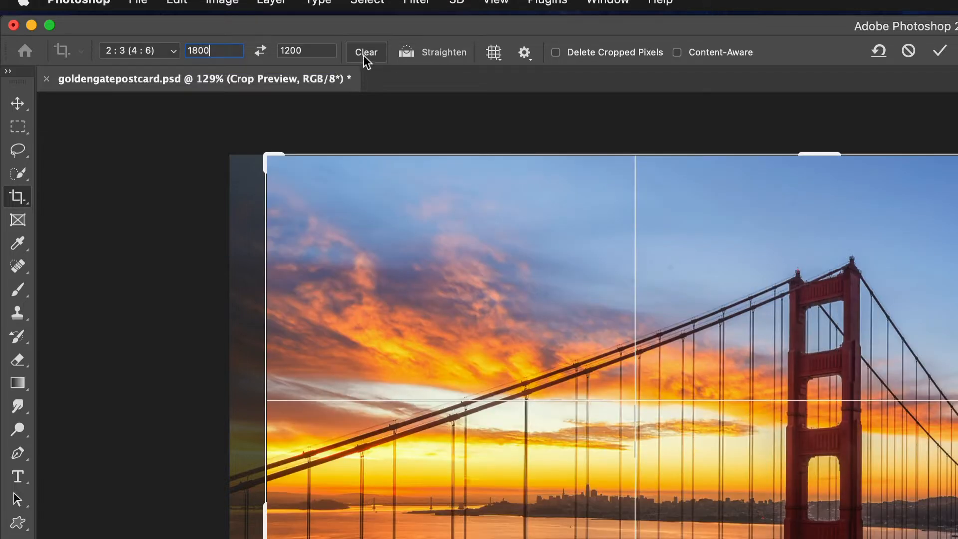
pyautogui.doubleClick(306, 48)
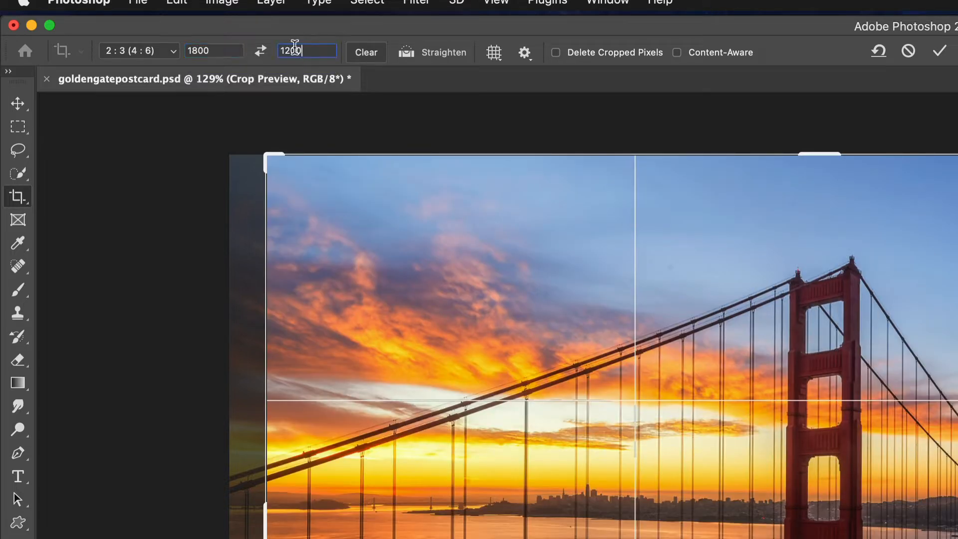
pyautogui.write('1200')
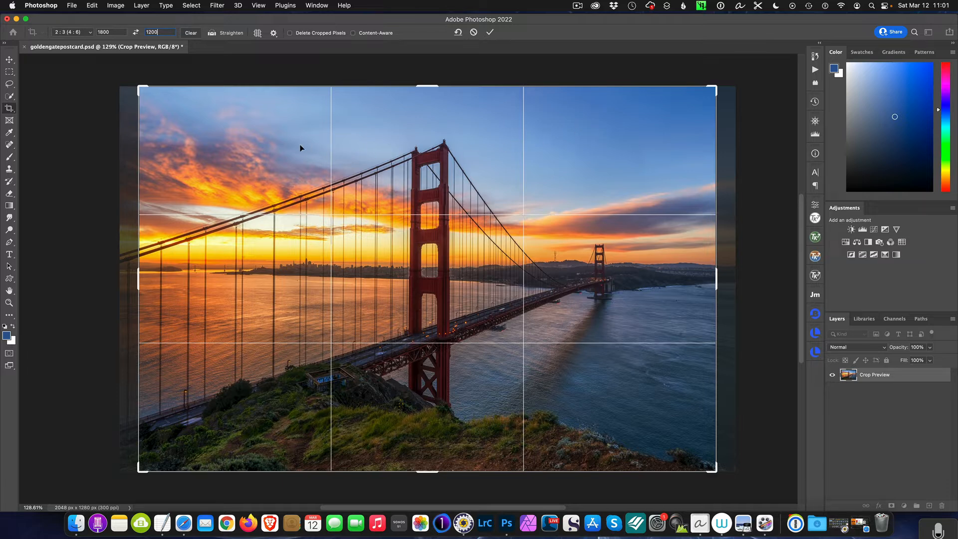
pyautogui.moveTo(444, 143)
pyautogui.mouseDown()
pyautogui.moveTo(474, 143)
pyautogui.moveTo(437, 144)
pyautogui.moveTo(463, 143)
pyautogui.mouseUp()
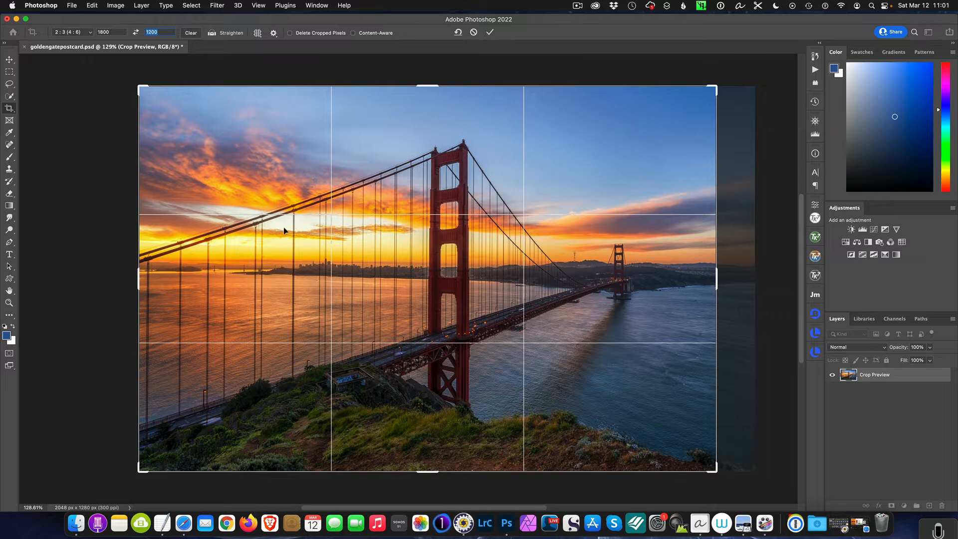
pyautogui.click(490, 33)
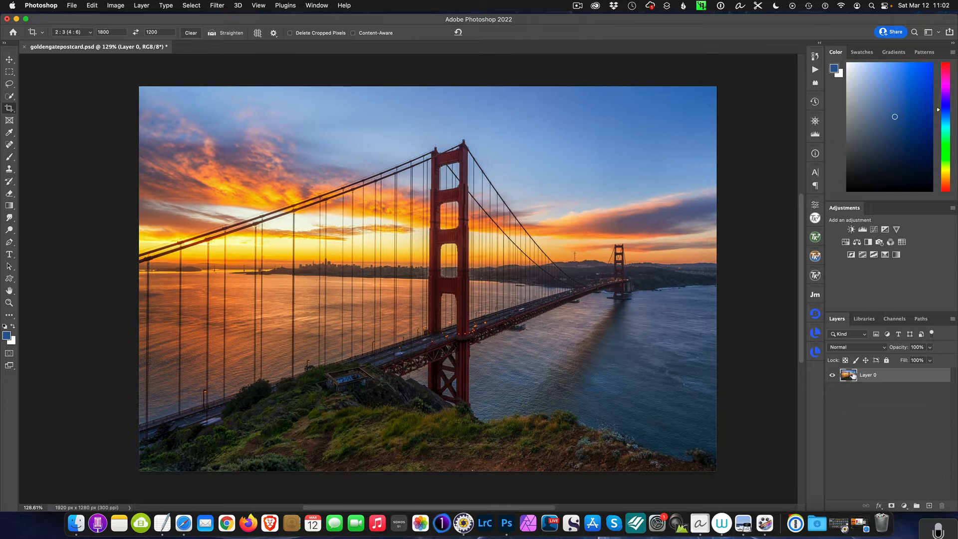
# - Convert Layer 0 to a smart object and open the Filter Gallery for it
pyautogui.rightClick(892, 376)
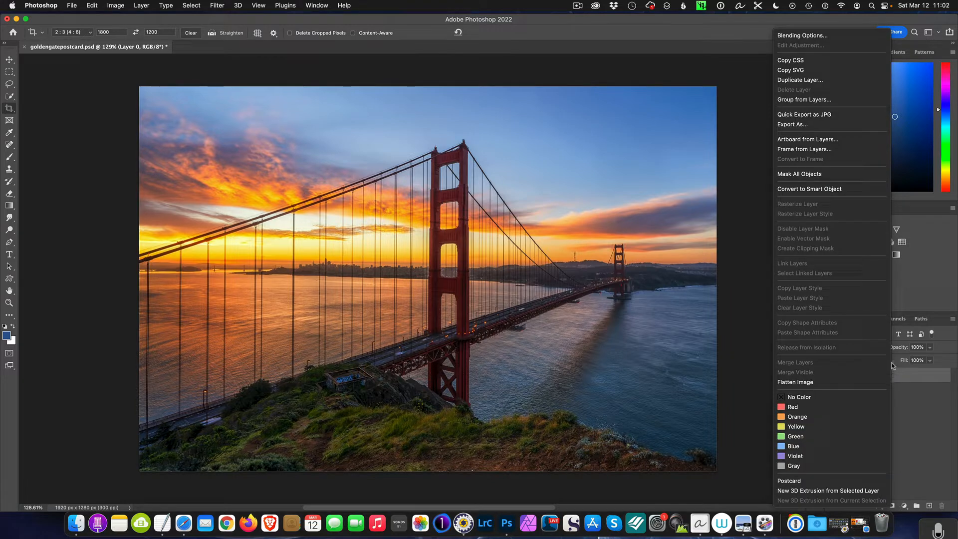
pyautogui.click(832, 189)
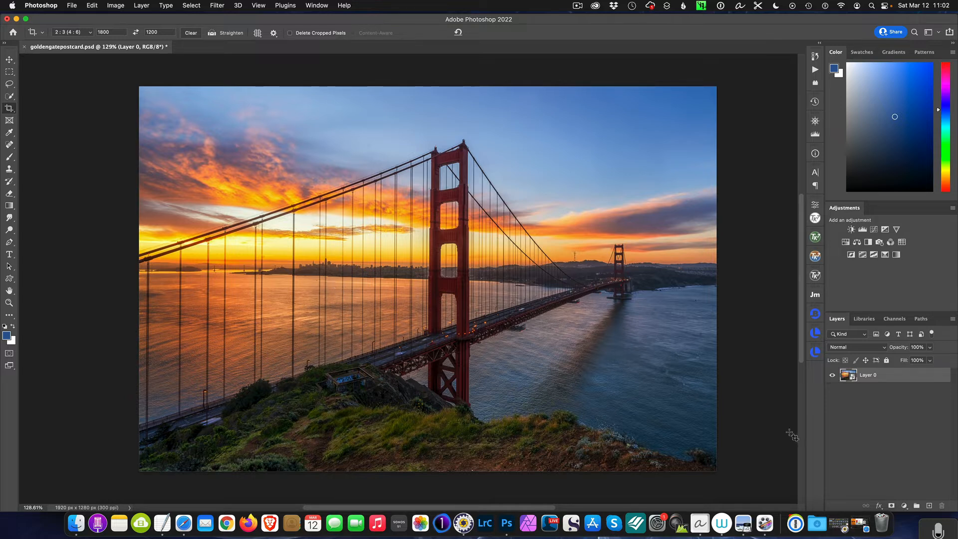
pyautogui.click(217, 6)
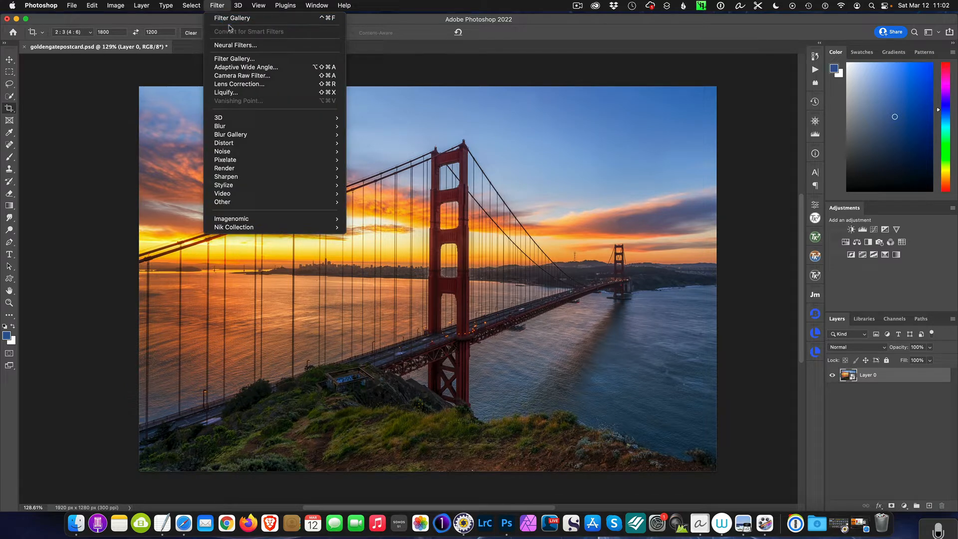
pyautogui.click(255, 59)
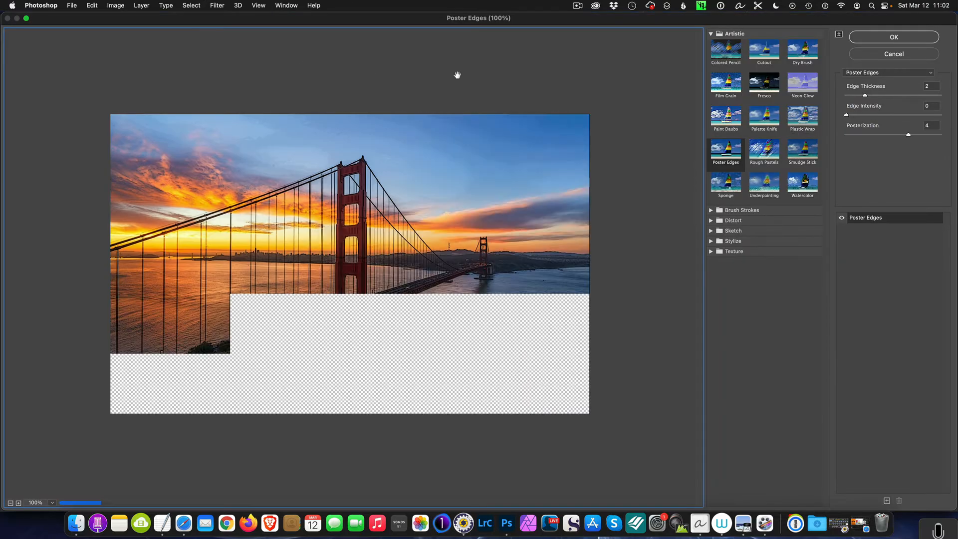
# - Apply the Artistic filter Poster Edges with Edge Thickness 2, Edge Intensity 0 and Posterization 4
pyautogui.click(711, 33)
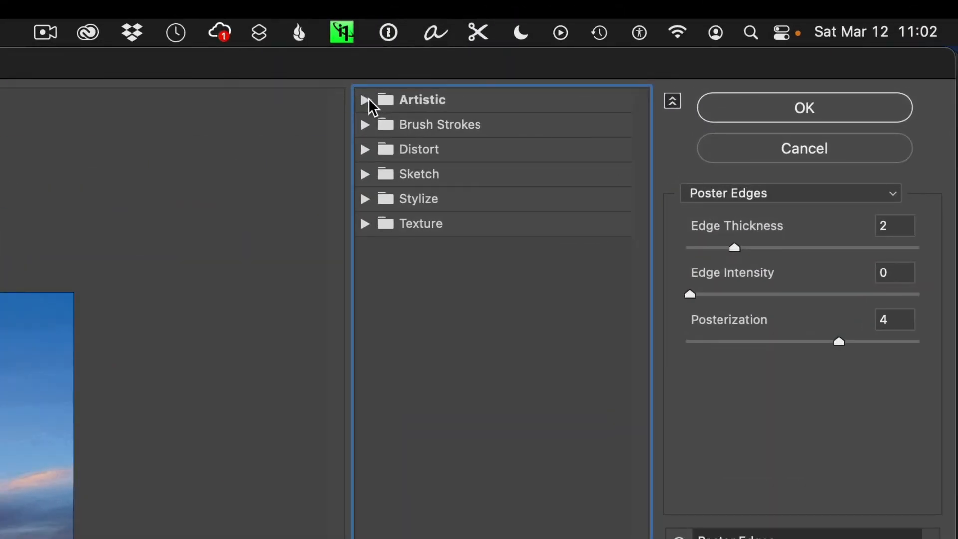
pyautogui.click(366, 100)
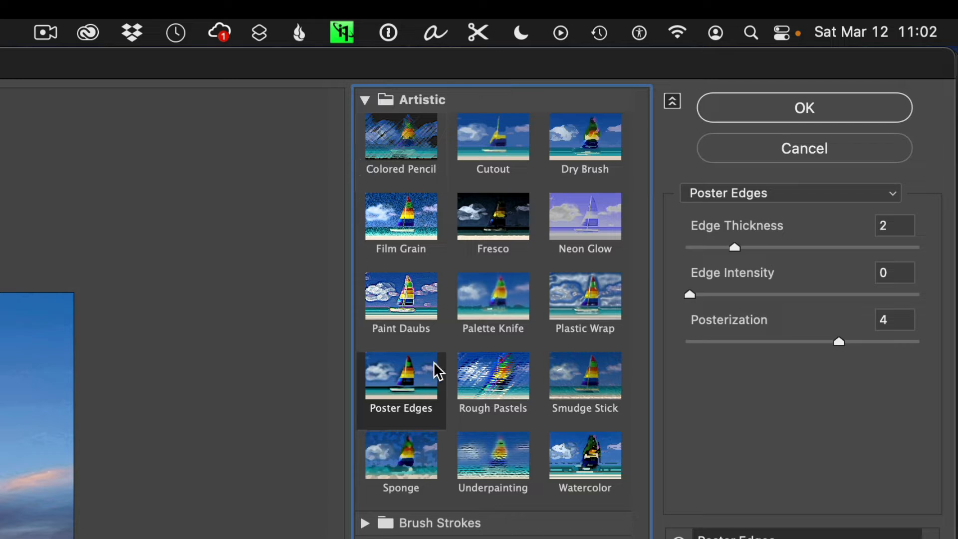
pyautogui.click(472, 392)
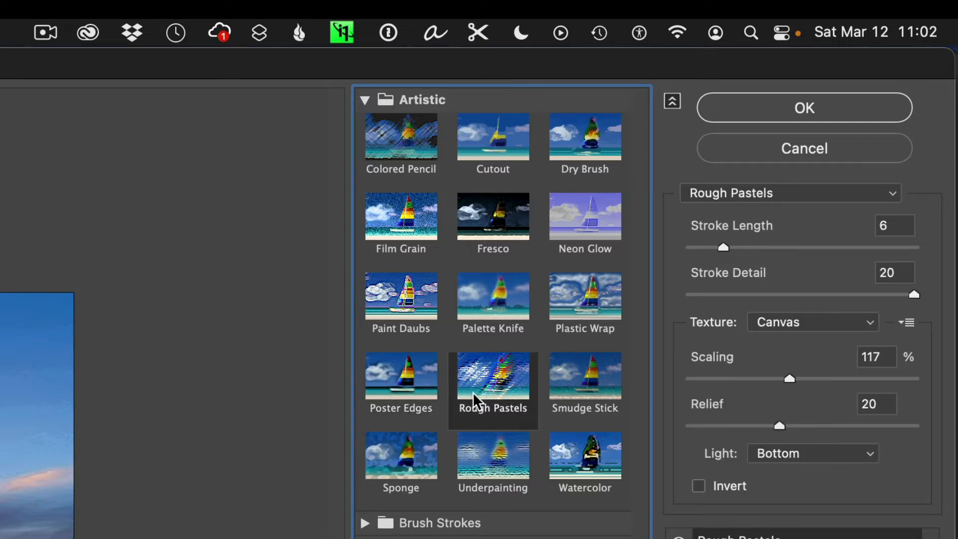
pyautogui.click(414, 379)
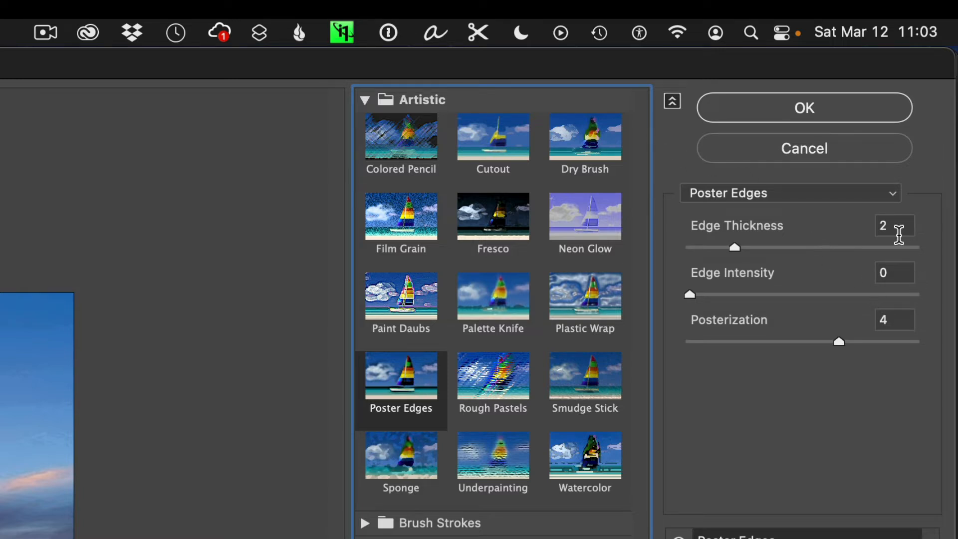
pyautogui.click(771, 102)
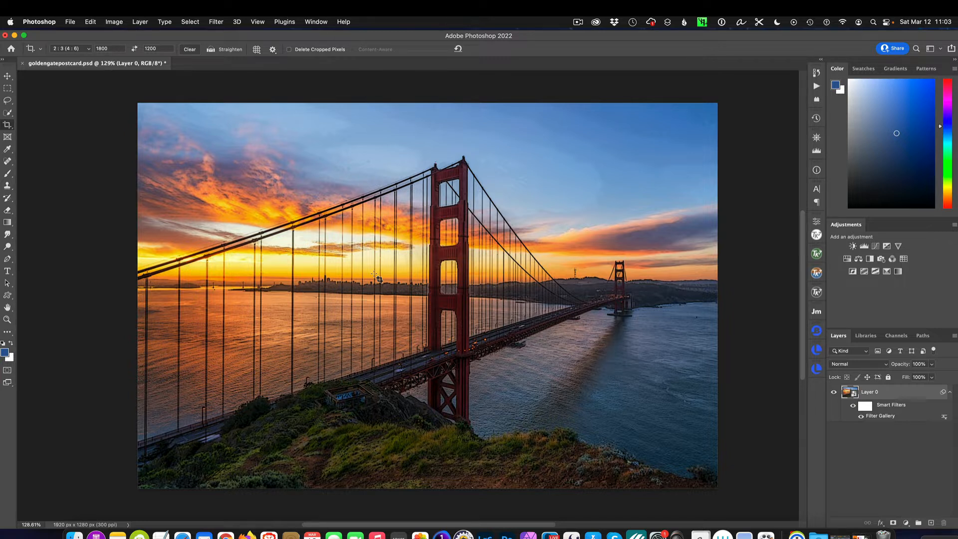
# - Add a Color Balance adjustment layer above Layer 0
pyautogui.click(907, 524)
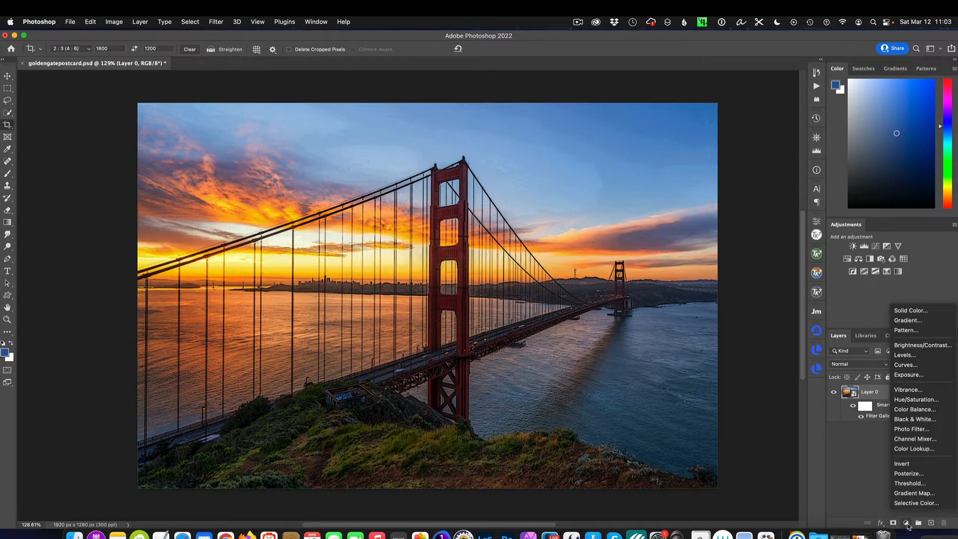
pyautogui.click(919, 410)
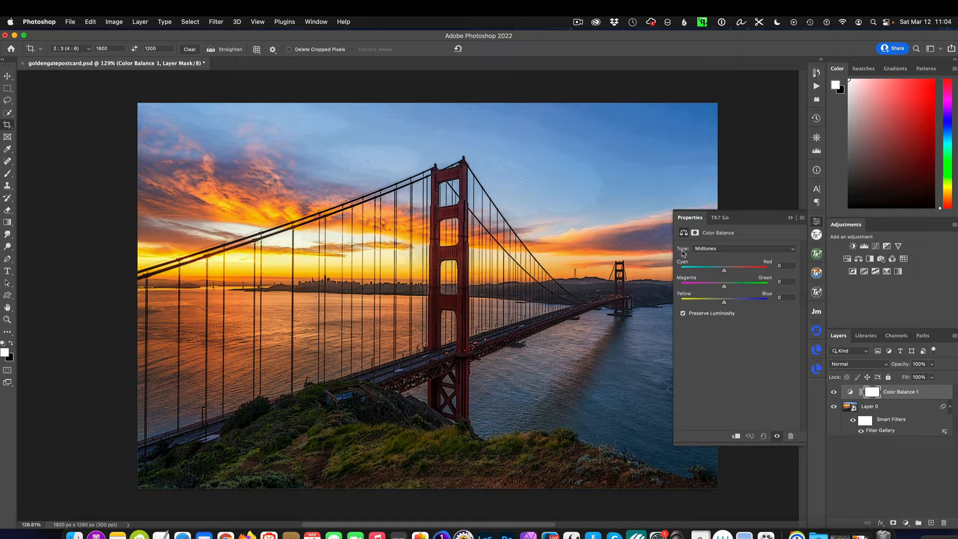
pyautogui.click(794, 251)
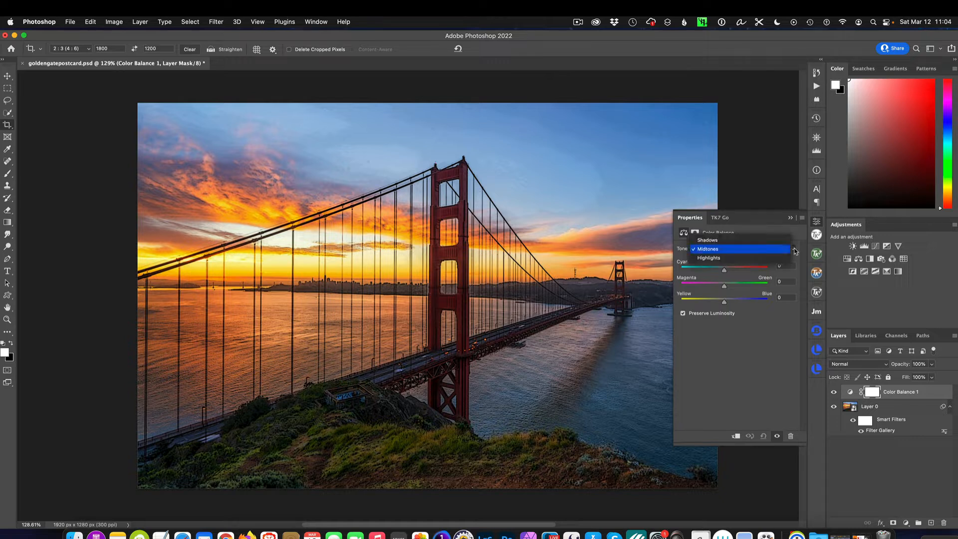
pyautogui.click(770, 242)
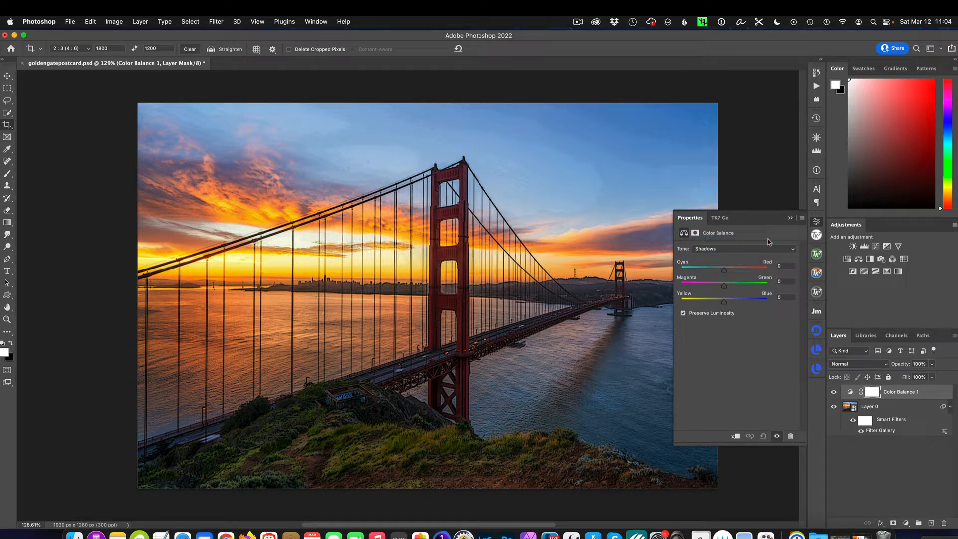
pyautogui.click(792, 250)
pyautogui.click(773, 267)
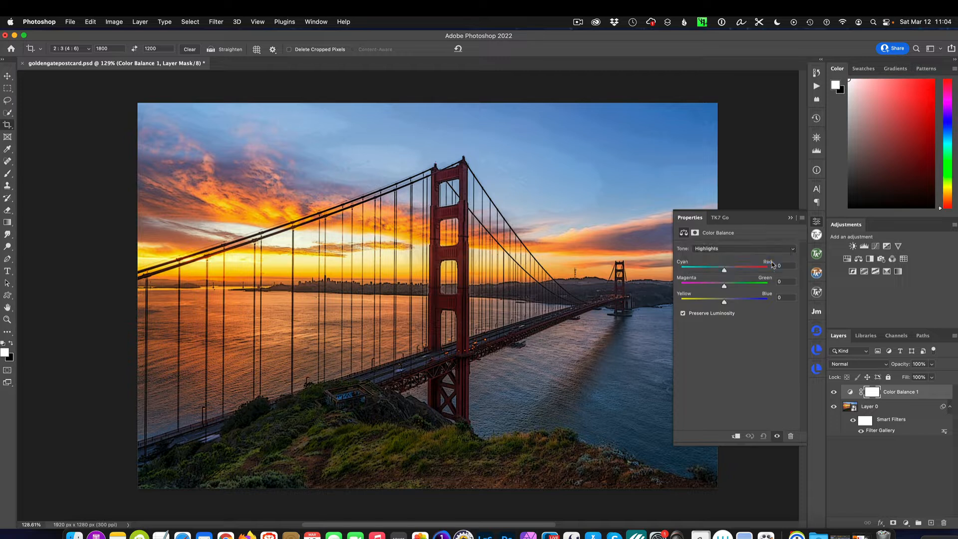
pyautogui.click(795, 250)
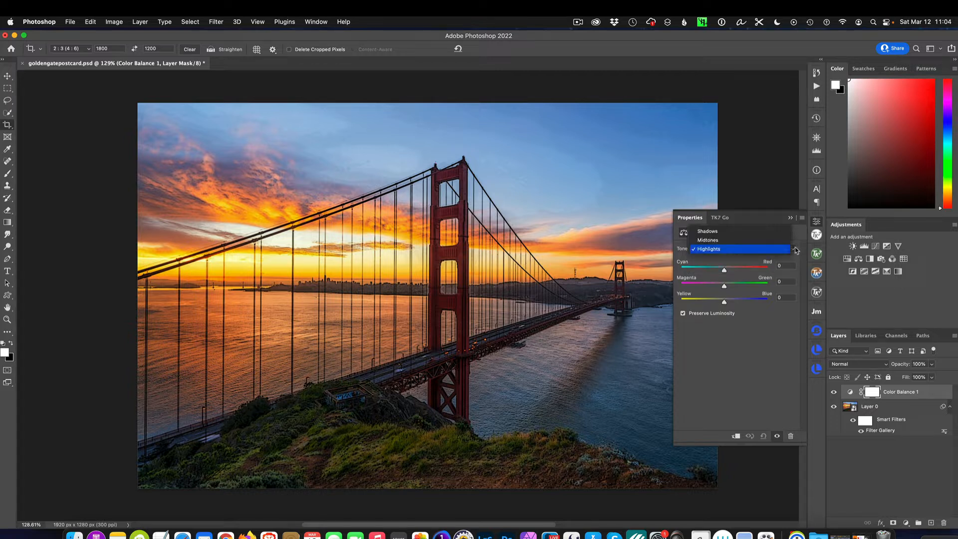
pyautogui.click(763, 236)
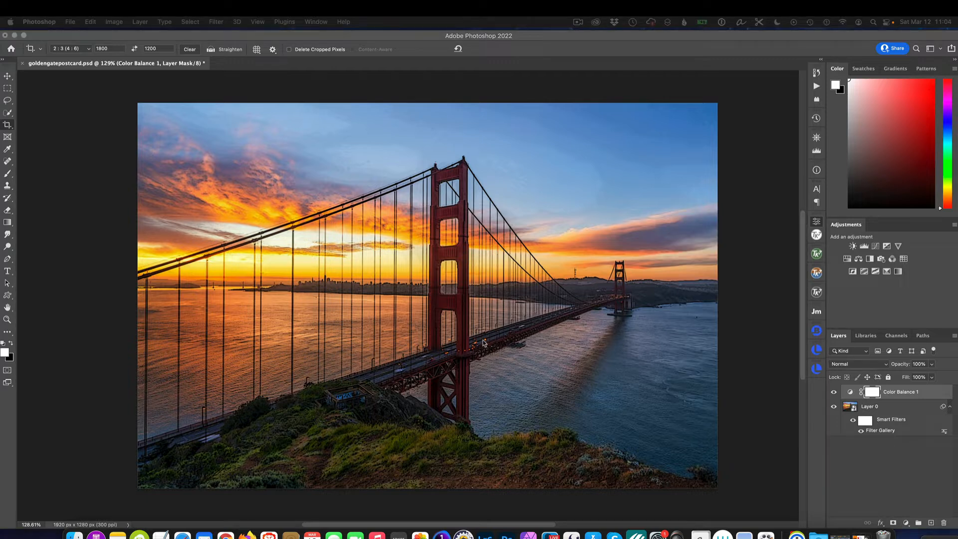
pyautogui.click(845, 393)
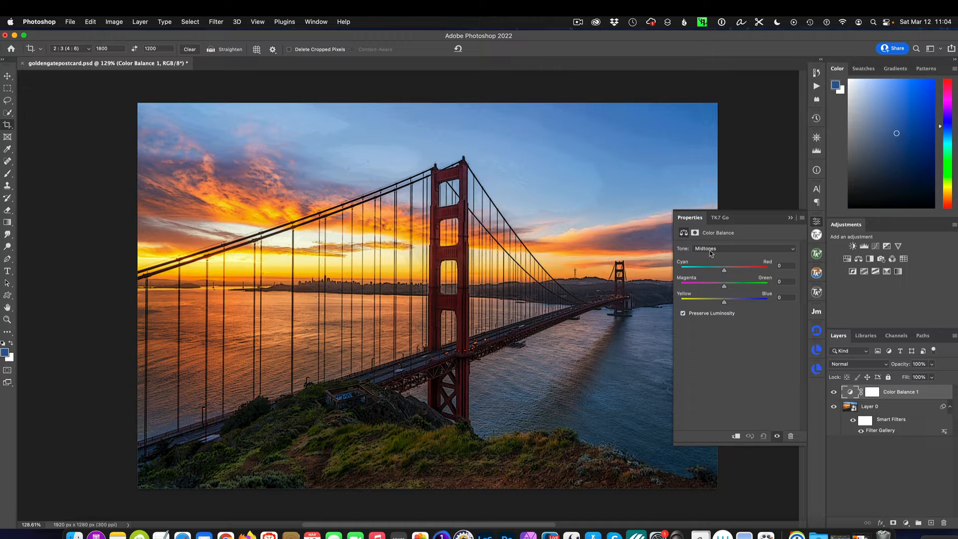
pyautogui.click(737, 249)
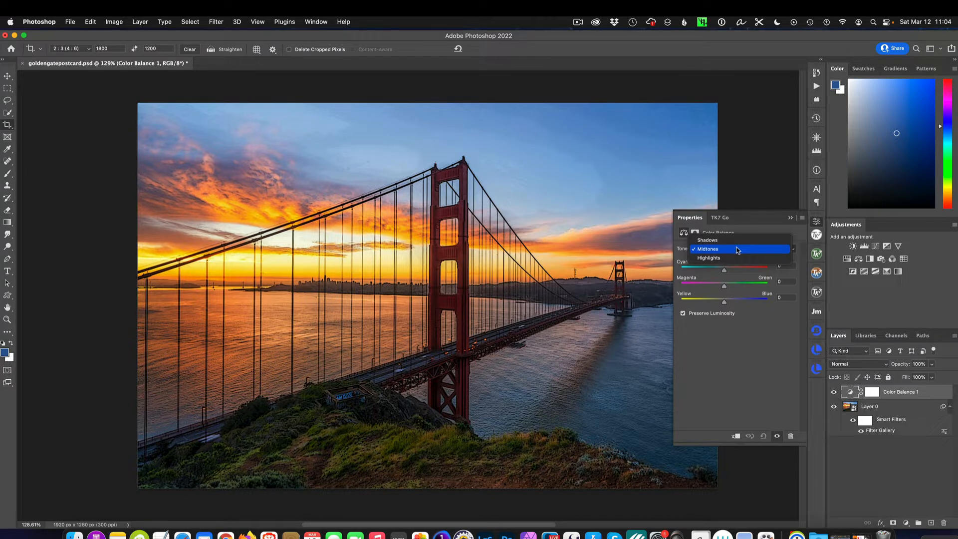
pyautogui.click(751, 215)
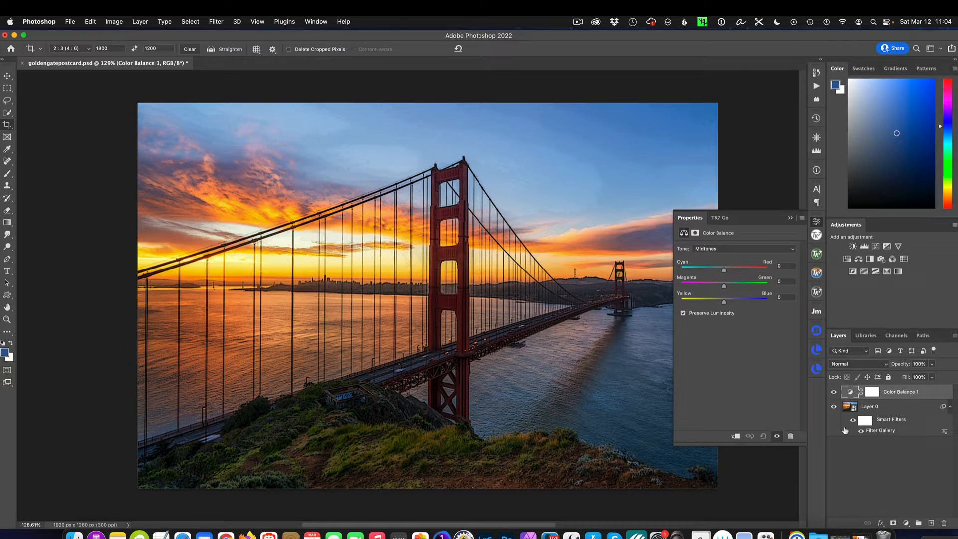
pyautogui.click(791, 218)
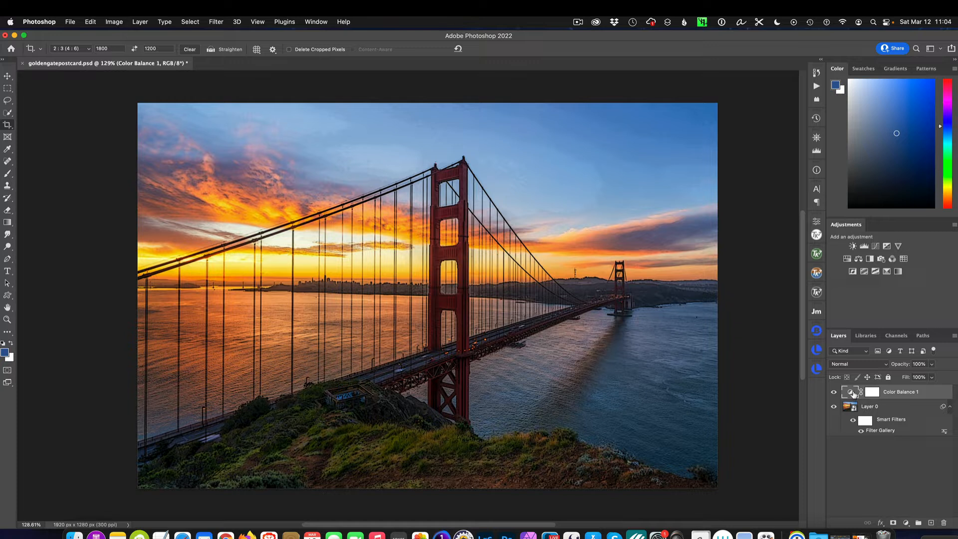
# - Set the Color Balance shadows to -32 for Magenta/Green and -72 for Yellow/Blue
pyautogui.doubleClick(851, 394)
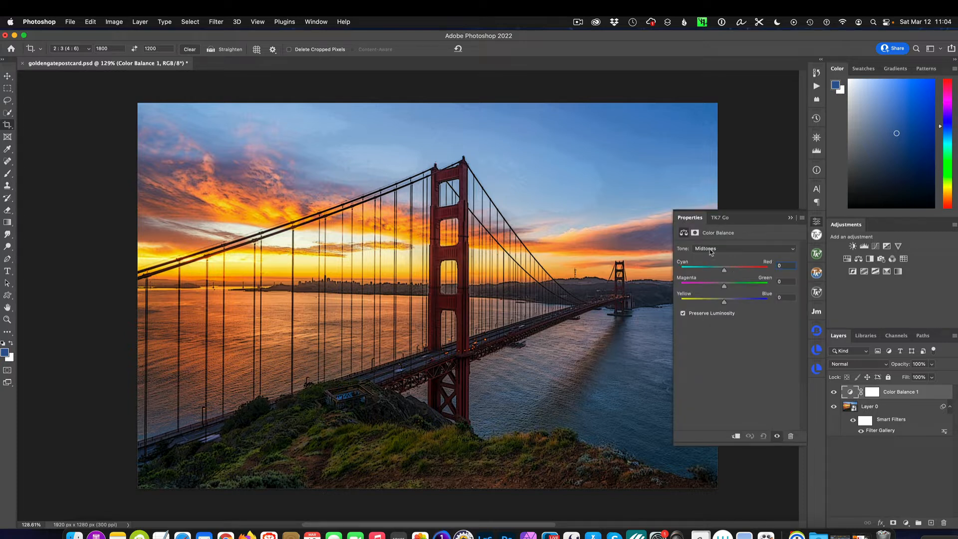
pyautogui.click(794, 251)
pyautogui.click(763, 242)
pyautogui.click(787, 283)
pyautogui.write('-32')
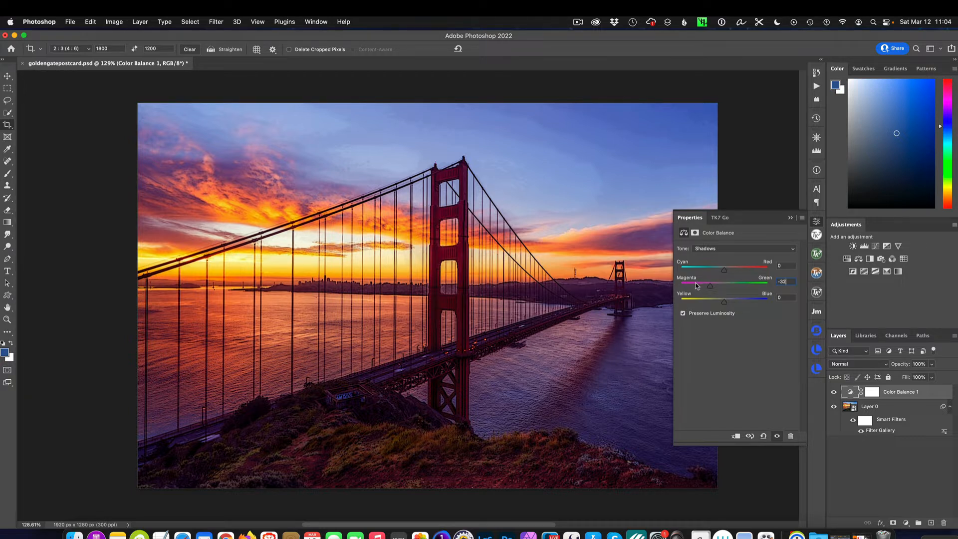
pyautogui.click(779, 297)
pyautogui.write('-72')
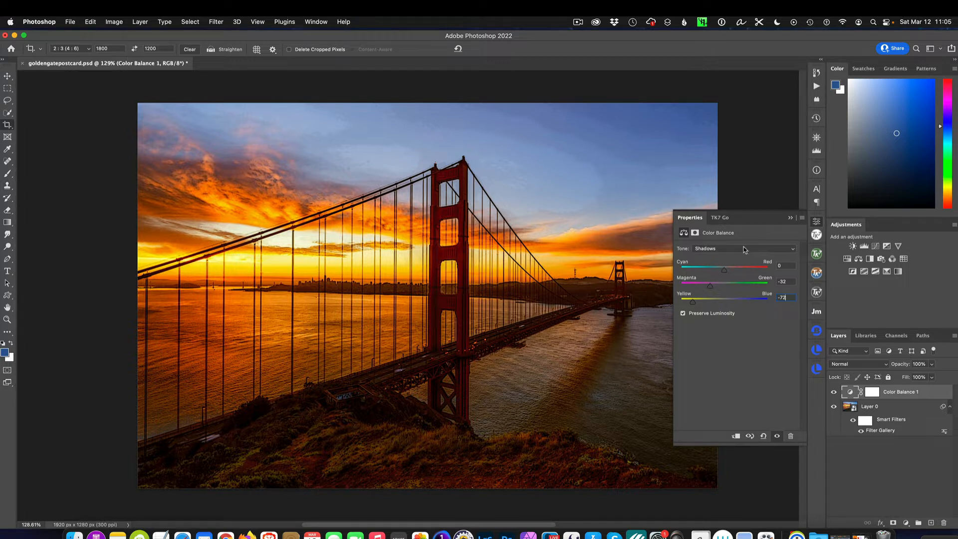
# - Set the Color Balance midtones to +22 for Cyan/Red, -16 for Magenta/Green and -100 for Yellow/Blue
pyautogui.click(744, 248)
pyautogui.click(743, 249)
pyautogui.click(736, 249)
pyautogui.click(731, 258)
pyautogui.click(779, 265)
pyautogui.write('22')
pyautogui.click(782, 282)
pyautogui.write('-16')
pyautogui.press('Tab')
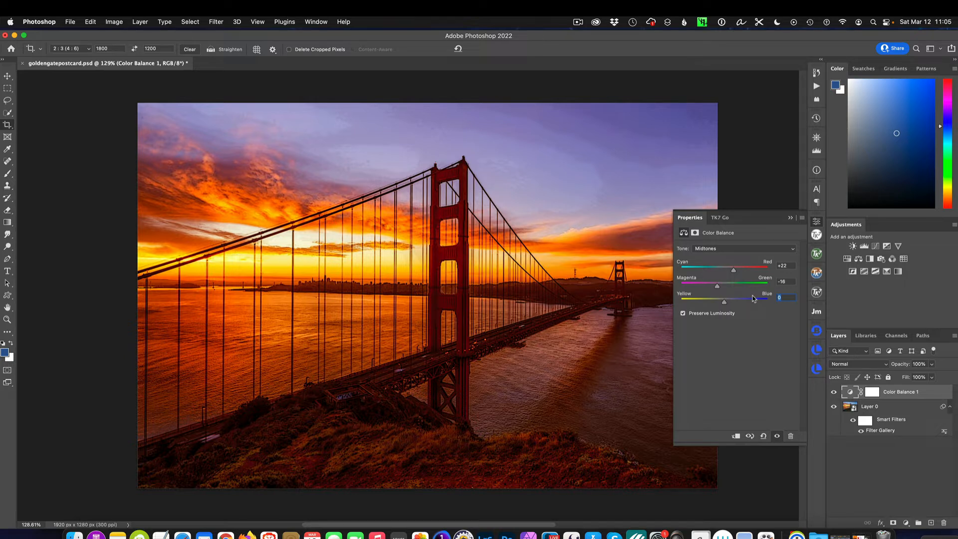
pyautogui.write('-100')
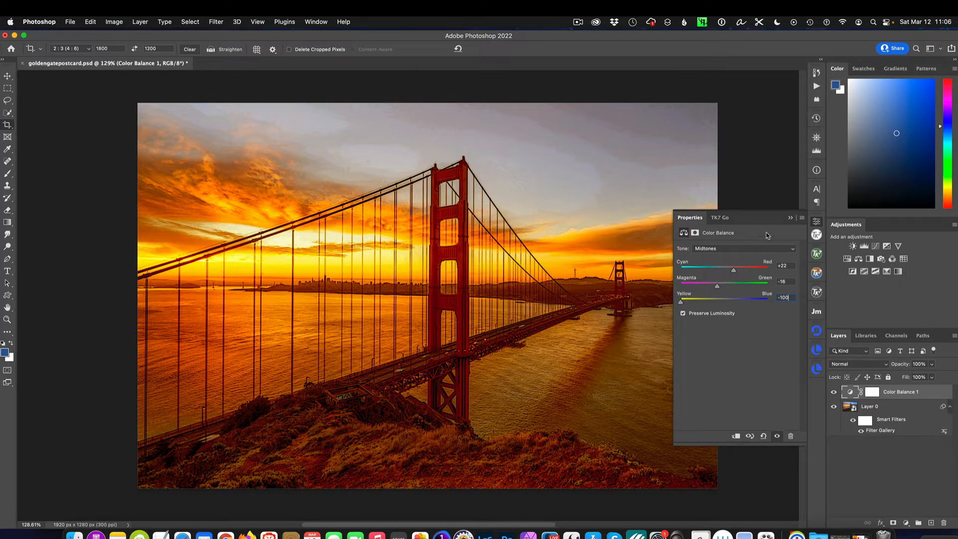
# - Set the Color Balance highlights to +30 for Cyan/Red, -60 for Magenta/Green and -68 for Yellow/Blue
pyautogui.click(767, 248)
pyautogui.click(757, 260)
pyautogui.click(787, 265)
pyautogui.write('30')
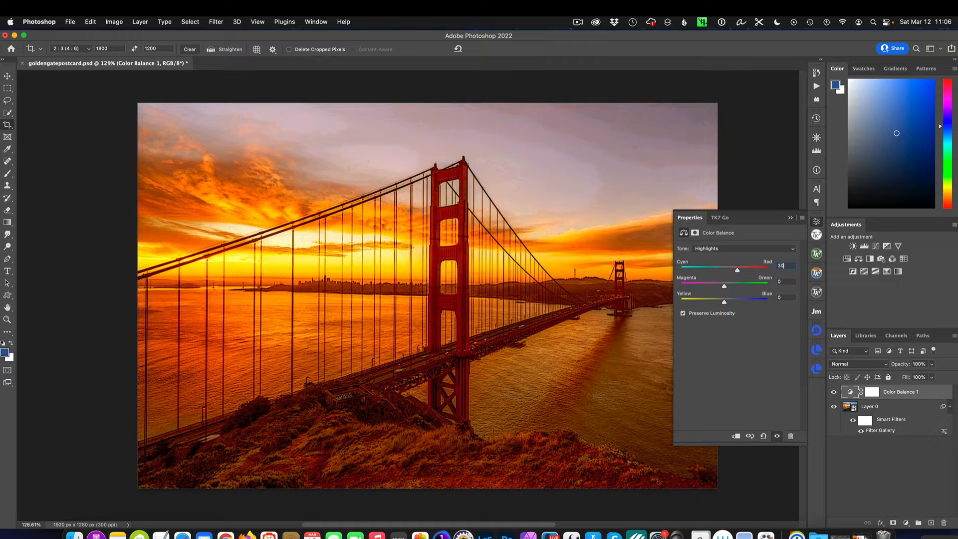
pyautogui.click(787, 281)
pyautogui.write('-60')
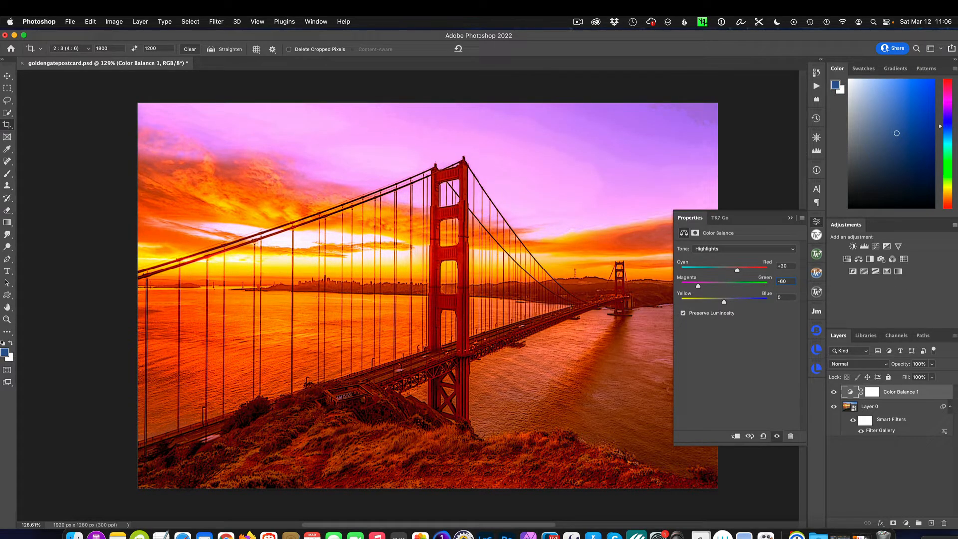
pyautogui.click(785, 297)
pyautogui.write('-68')
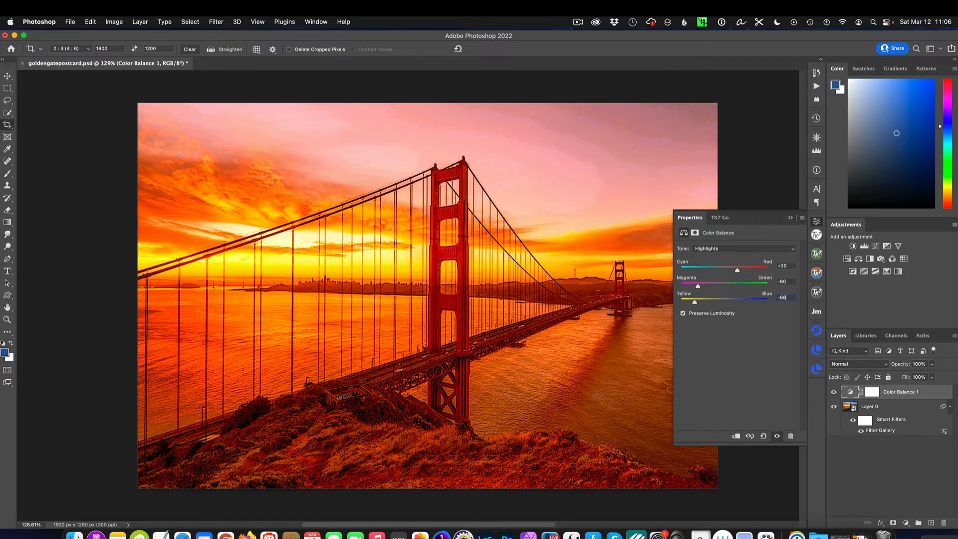
pyautogui.press('Return')
pyautogui.click(790, 249)
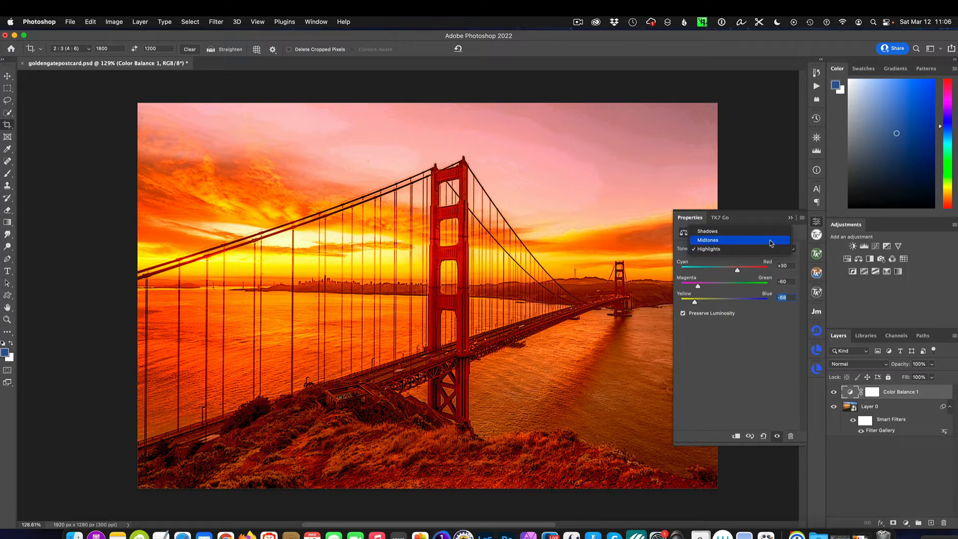
# - Review the Color Balance settings for the midtones and the shadows
pyautogui.click(772, 241)
pyautogui.click(769, 246)
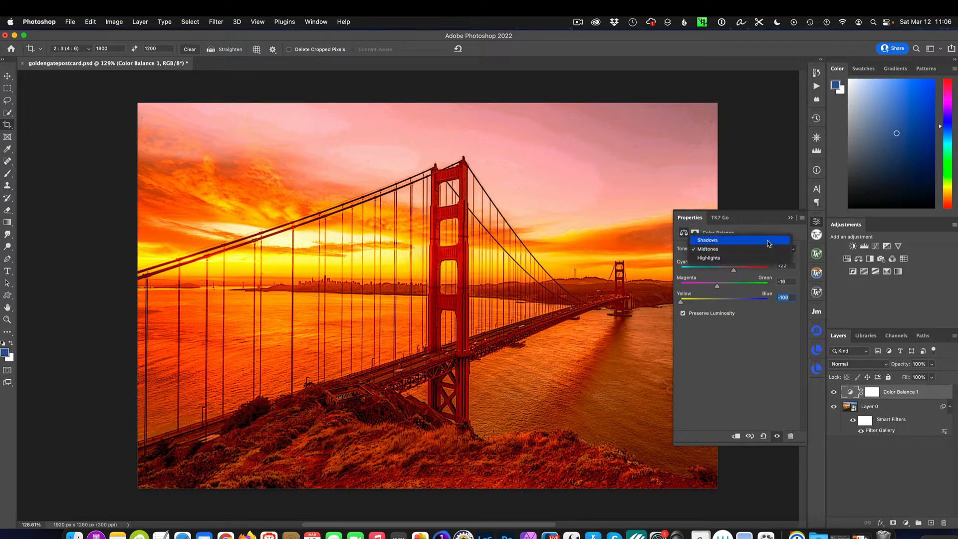
pyautogui.click(768, 243)
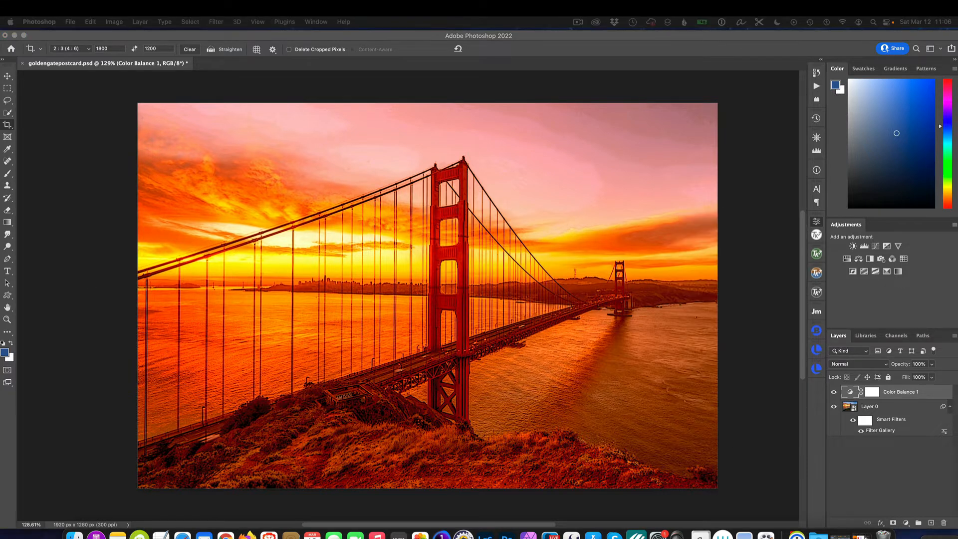
# - Add a Curves adjustment layer that lowers the white point to about output 225 and maps midtone input 131 to output 139
pyautogui.click(876, 246)
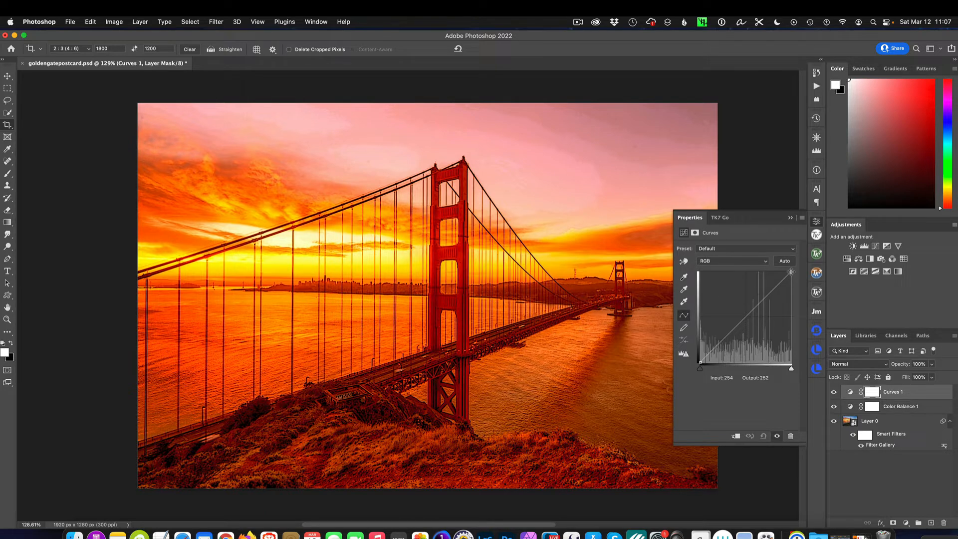
pyautogui.moveTo(791, 272); pyautogui.dragTo(793, 283)
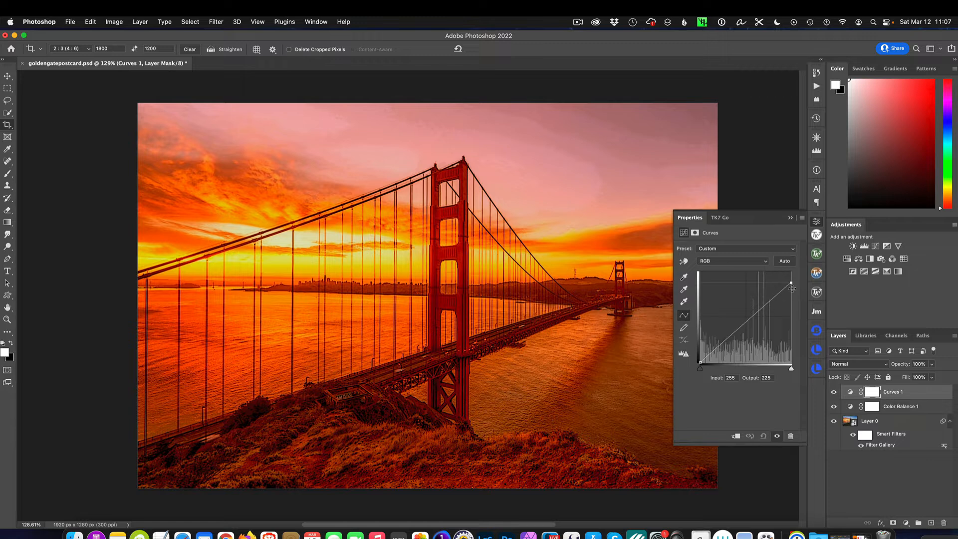
pyautogui.moveTo(792, 283); pyautogui.dragTo(794, 283)
pyautogui.click(747, 322)
pyautogui.moveTo(747, 322); pyautogui.dragTo(747, 312)
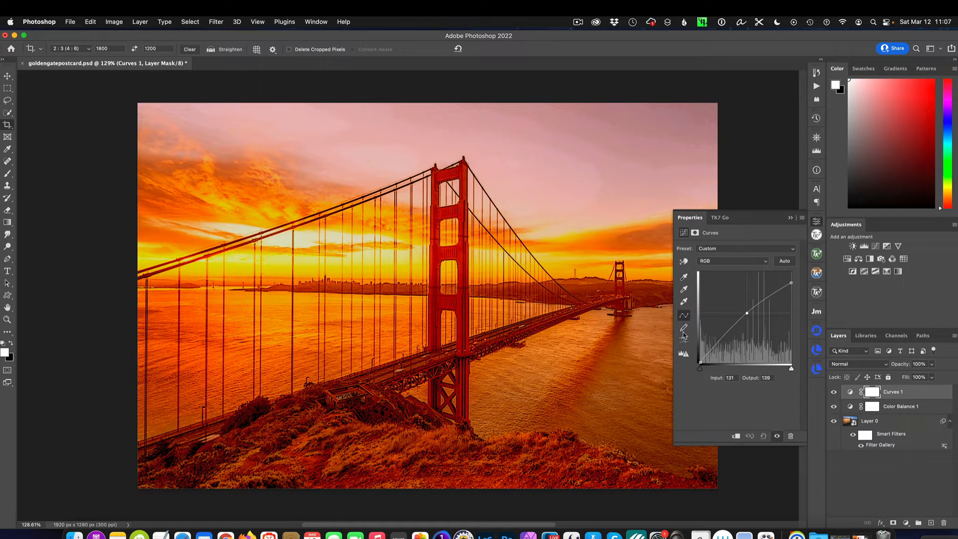
pyautogui.click(790, 219)
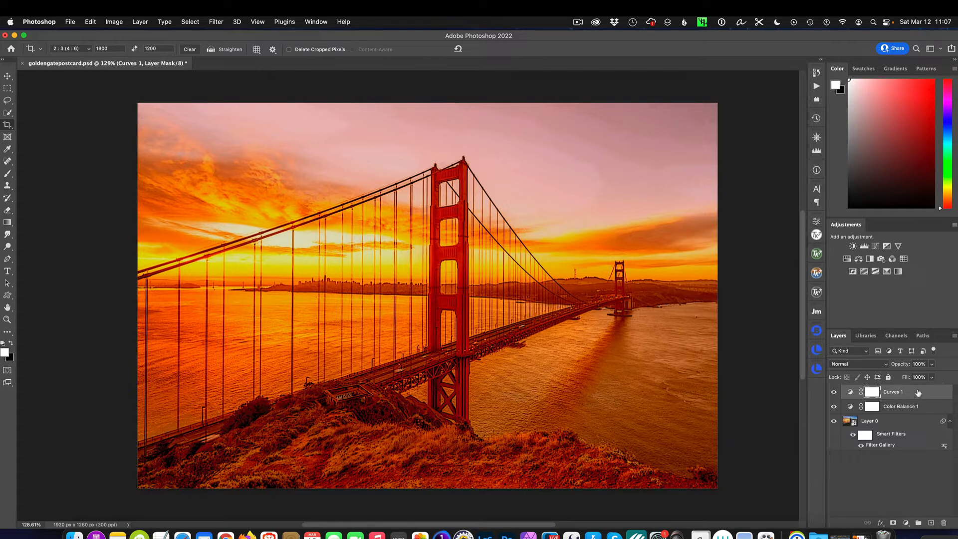
# - Move Curves 1 below Color Balance 1 and convert both adjustment layers and Layer 0 into a single smart object
pyautogui.moveTo(918, 393); pyautogui.dragTo(914, 417)
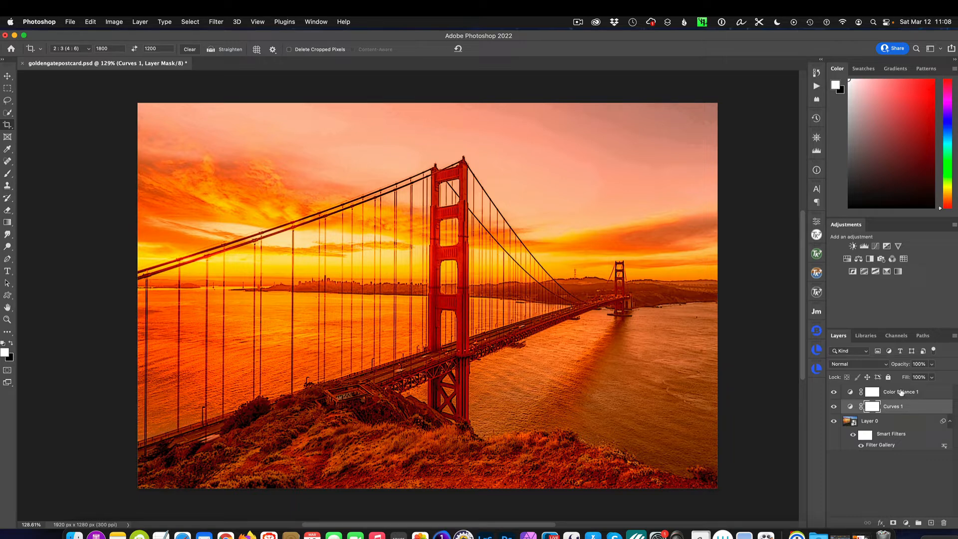
pyautogui.click(900, 392)
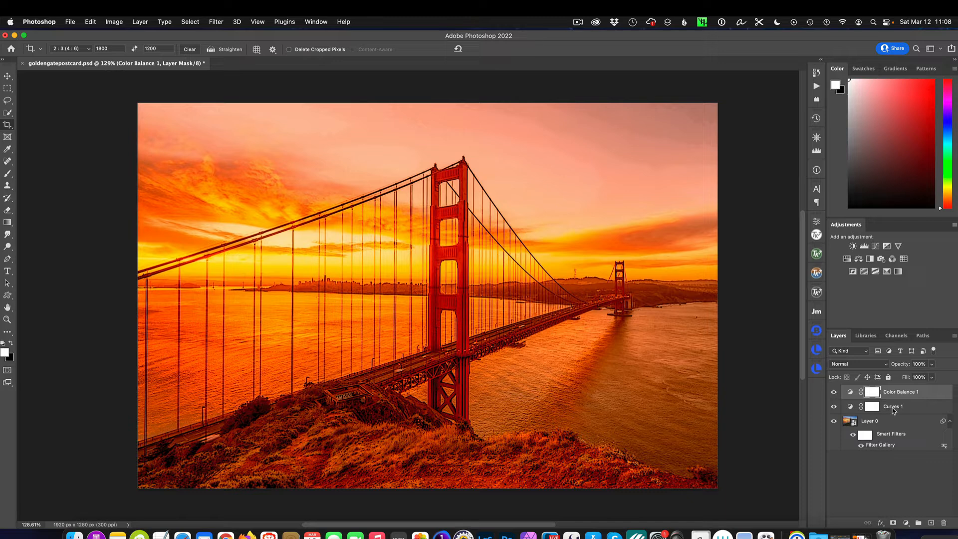
pyautogui.keyDown('shift'); pyautogui.click(896, 409); pyautogui.keyUp('shift')
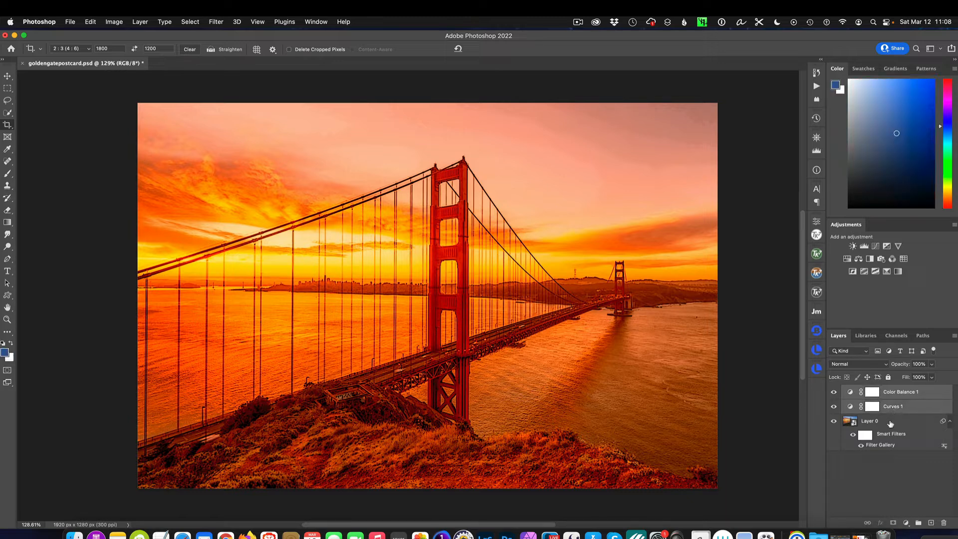
pyautogui.keyDown('shift'); pyautogui.click(891, 424); pyautogui.keyUp('shift')
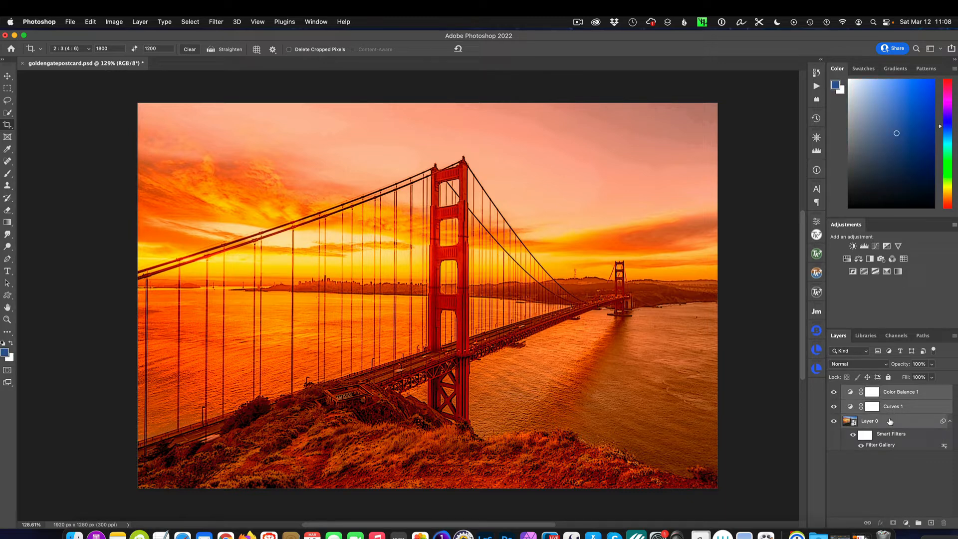
pyautogui.rightClick(921, 393)
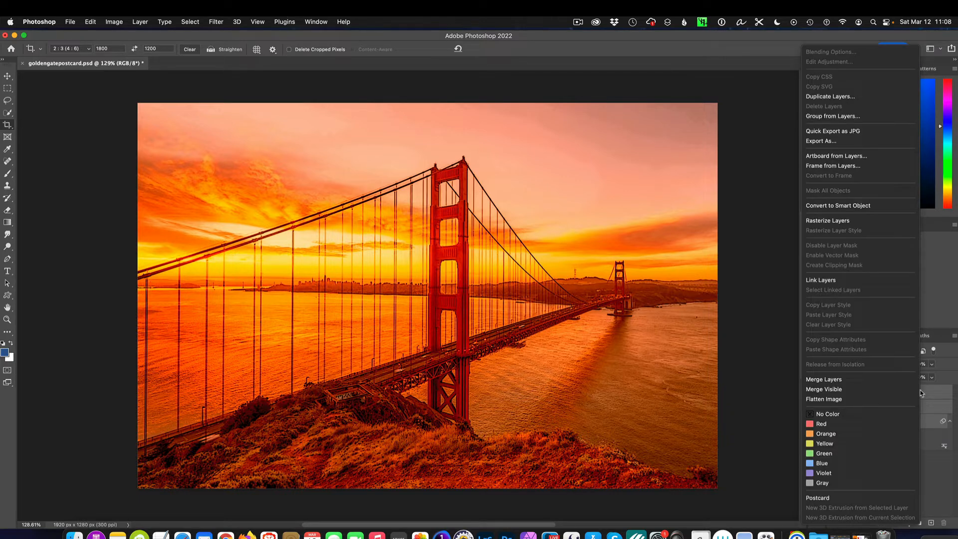
pyautogui.click(859, 206)
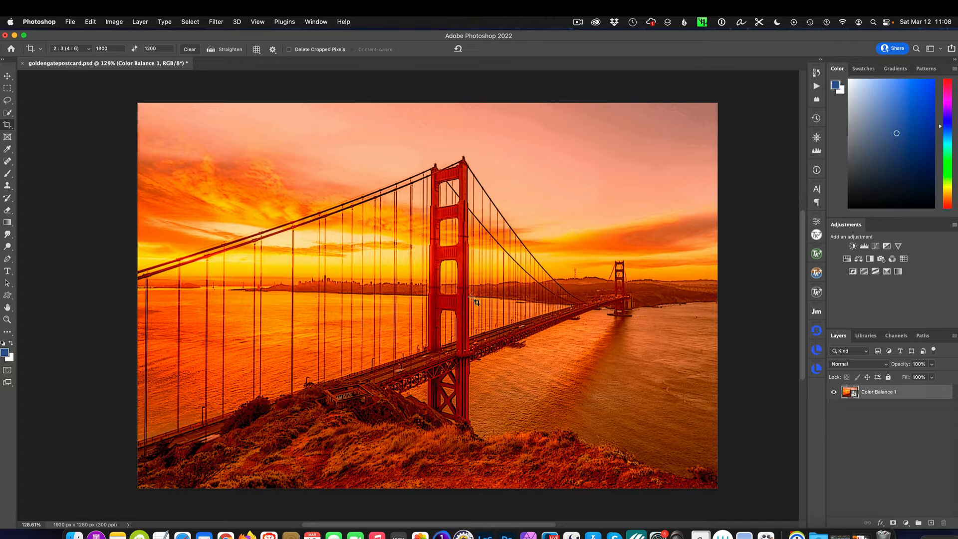
# - Apply a Gaussian Blur with a radius of 1 pixel to the smart object, comparing the image with and without it
pyautogui.scroll(3, 502, 300)
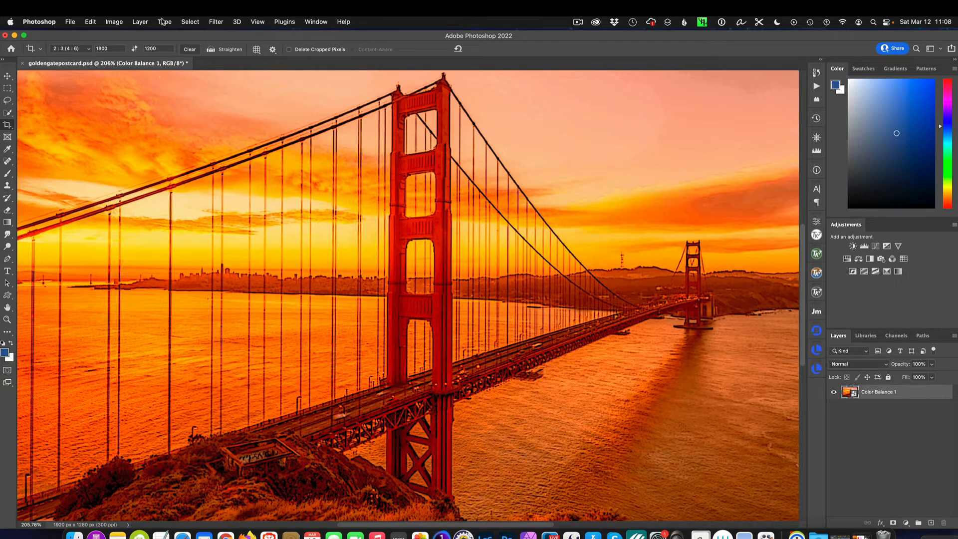
pyautogui.click(216, 22)
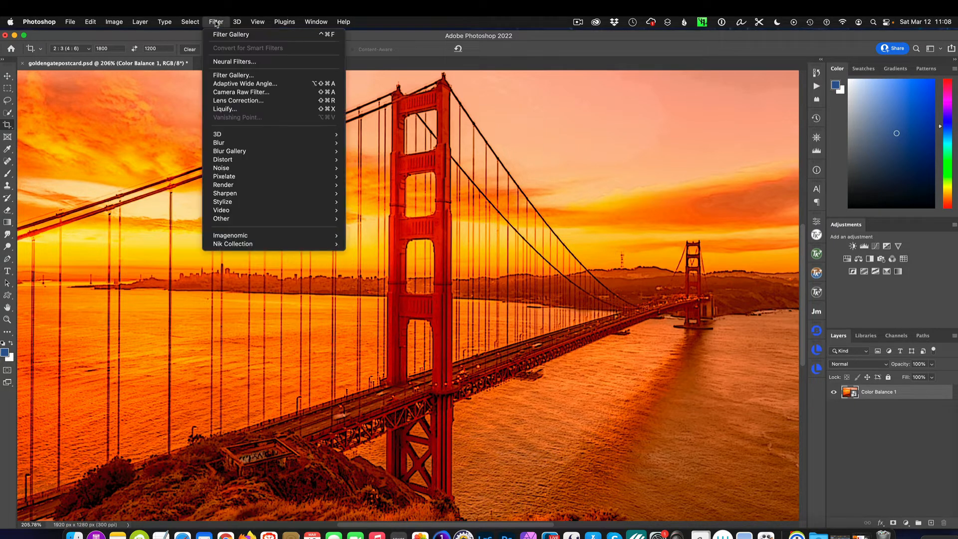
pyautogui.moveTo(232, 143)
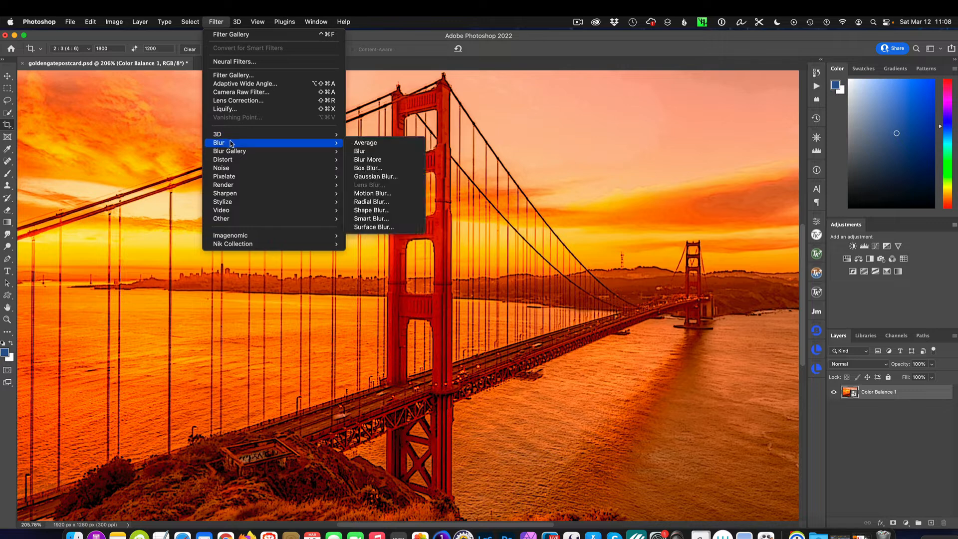
pyautogui.click(392, 177)
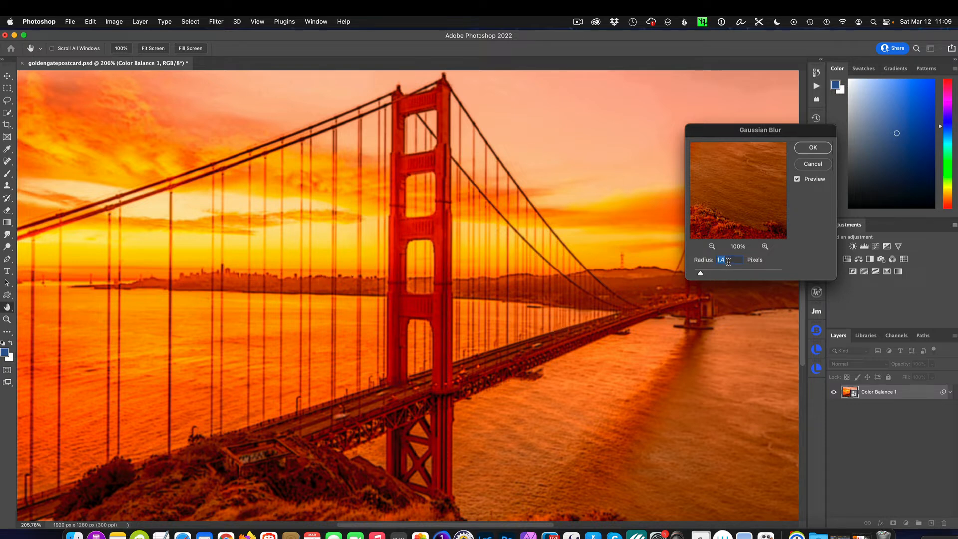
pyautogui.write('1')
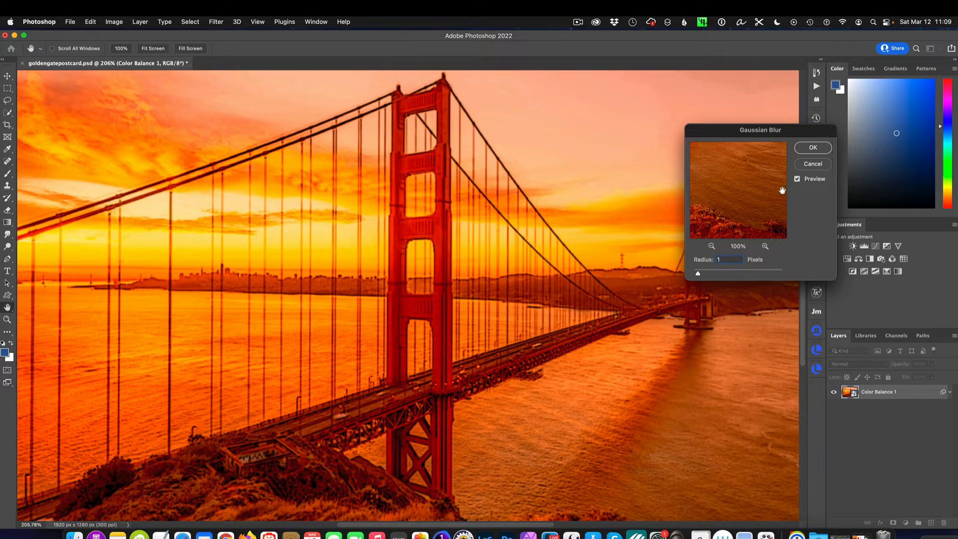
pyautogui.click(797, 179)
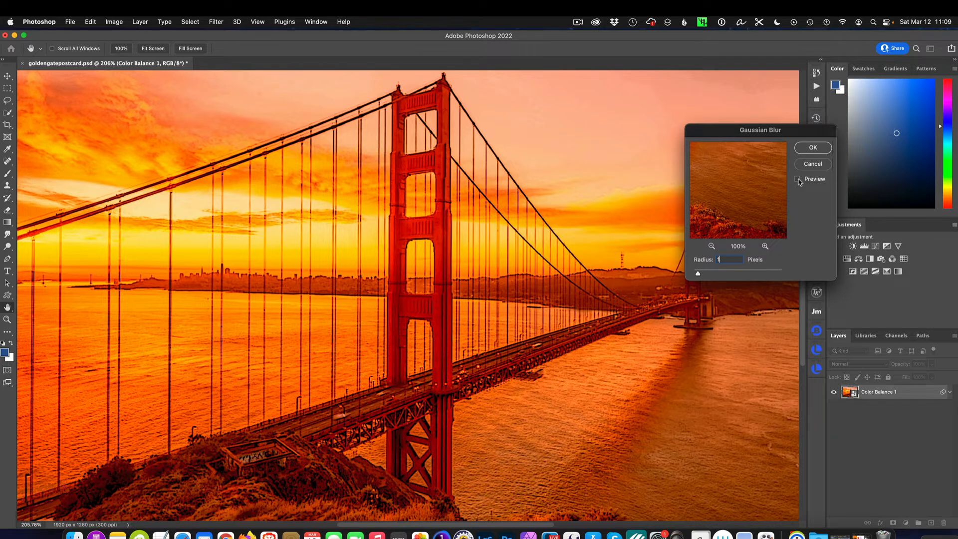
pyautogui.click(797, 179)
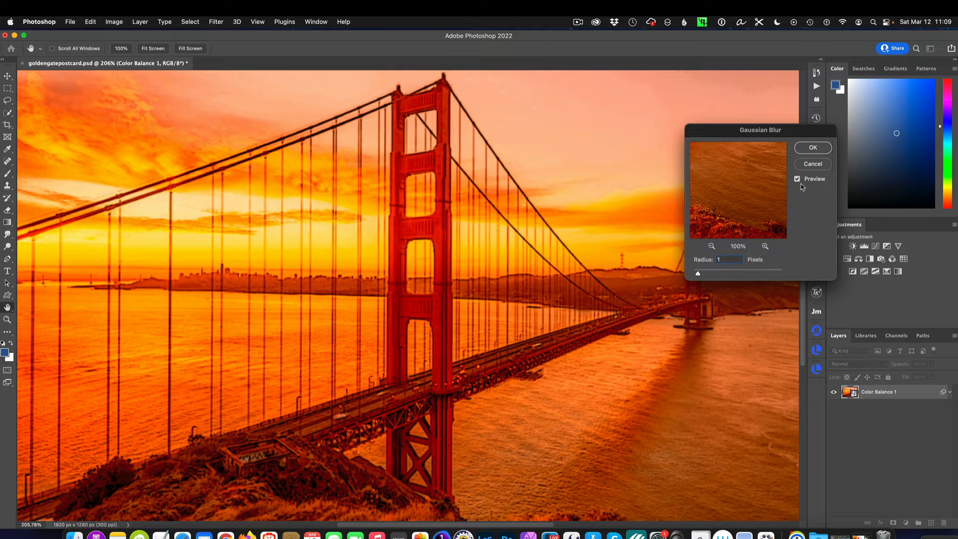
pyautogui.click(814, 148)
pyautogui.press('c')
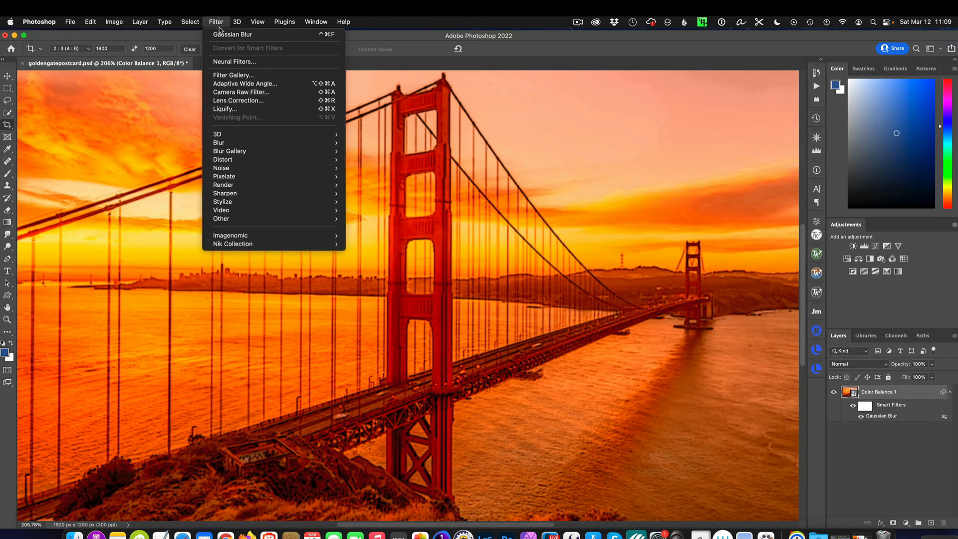
# - Start a Filter Gallery effect on the smart object, choosing Texturizer from the Texture category instead of Poster Edges
pyautogui.click(257, 76)
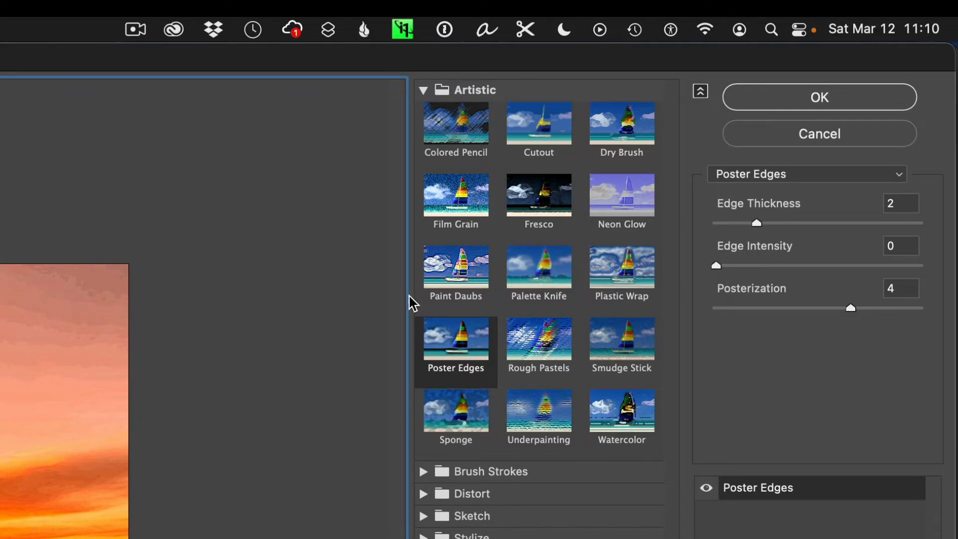
pyautogui.click(426, 91)
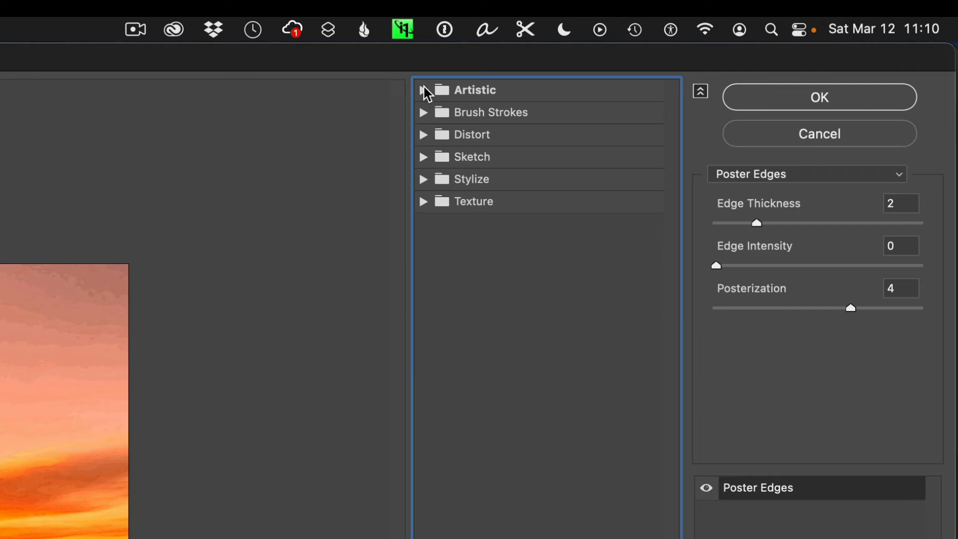
pyautogui.click(426, 205)
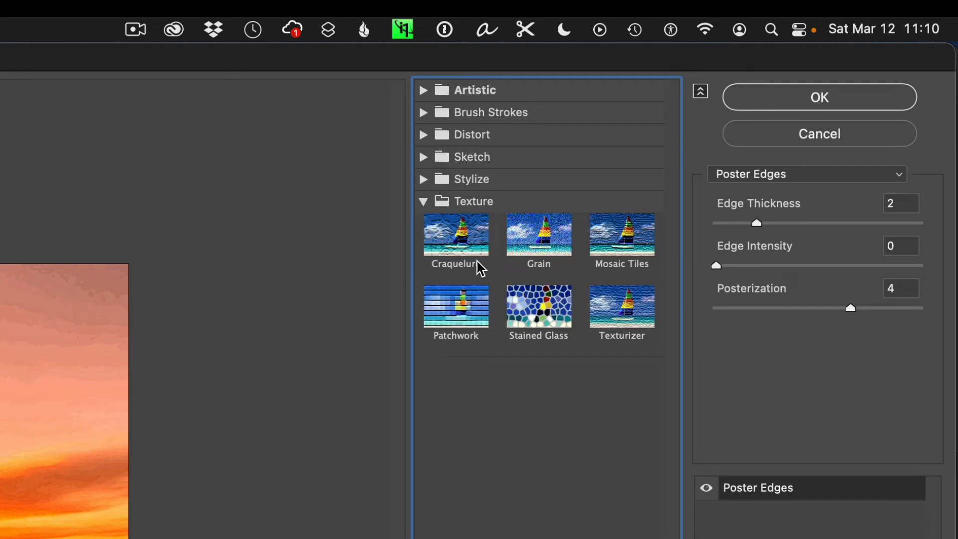
pyautogui.click(633, 314)
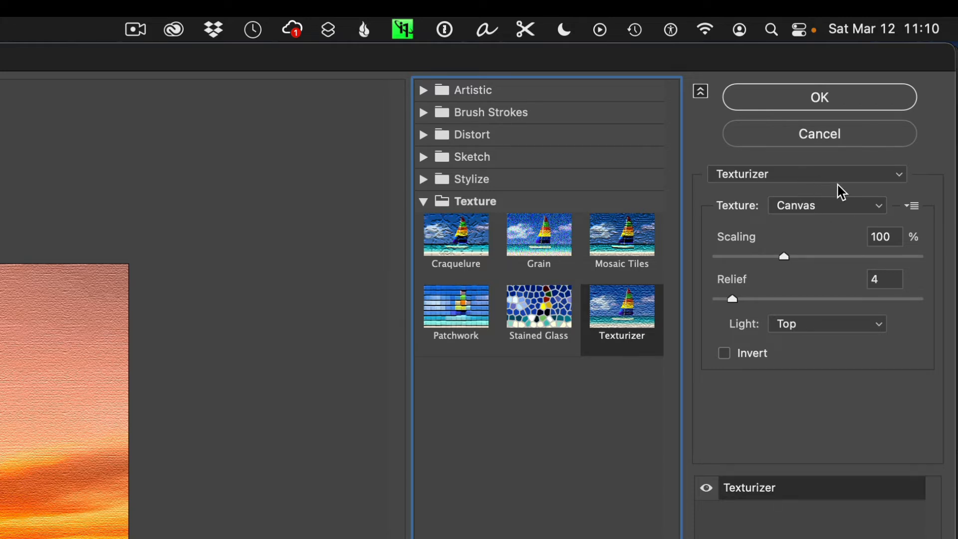
# - Try the Burlap texture in the Texturizer and switch back to Canvas
pyautogui.click(849, 212)
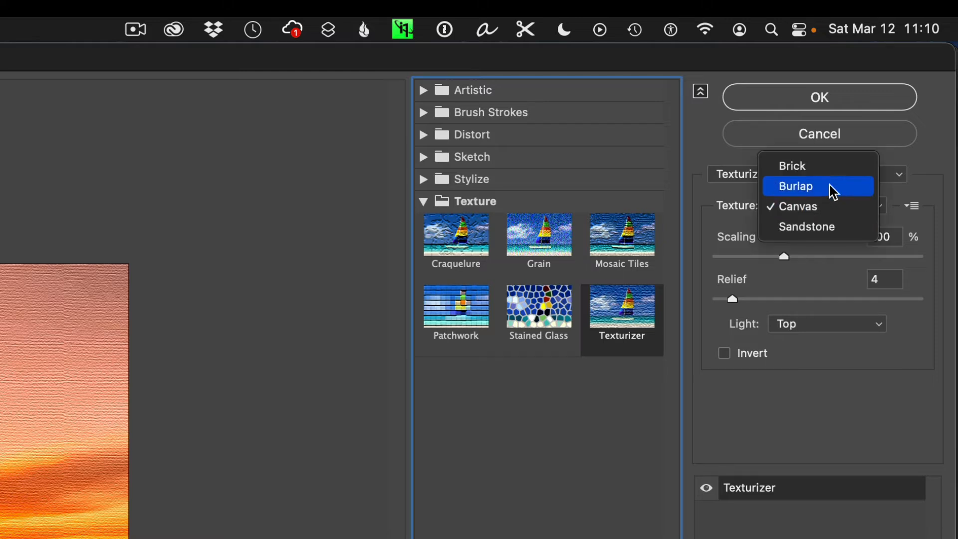
pyautogui.click(833, 188)
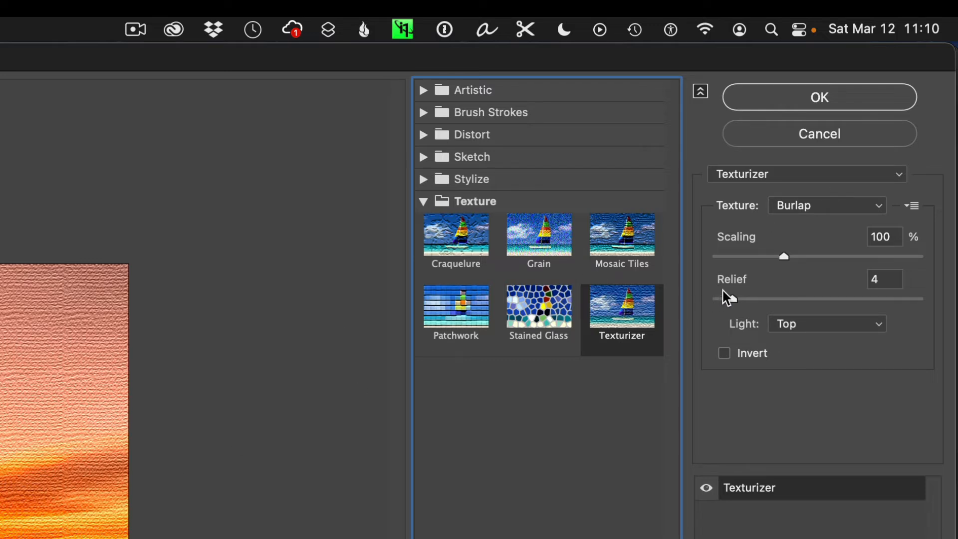
pyautogui.click(813, 212)
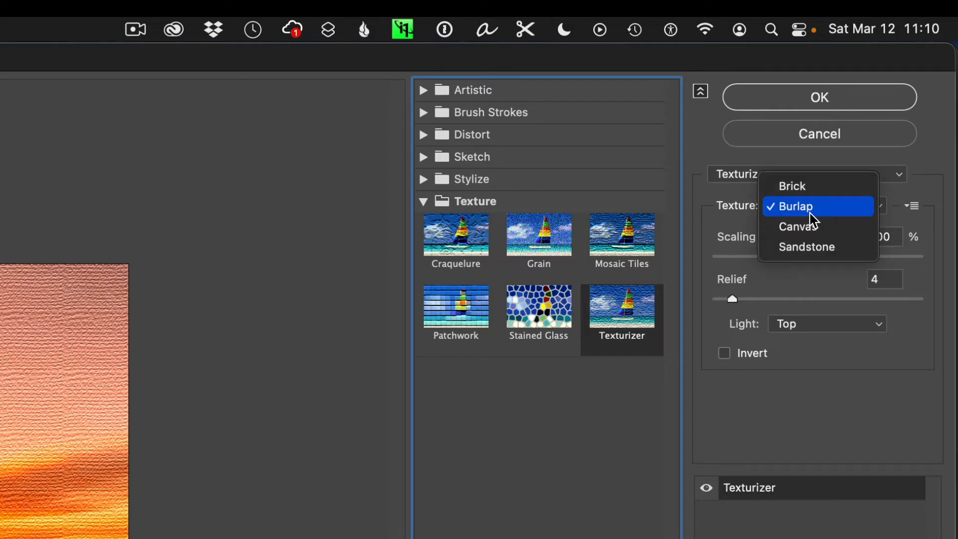
pyautogui.click(799, 234)
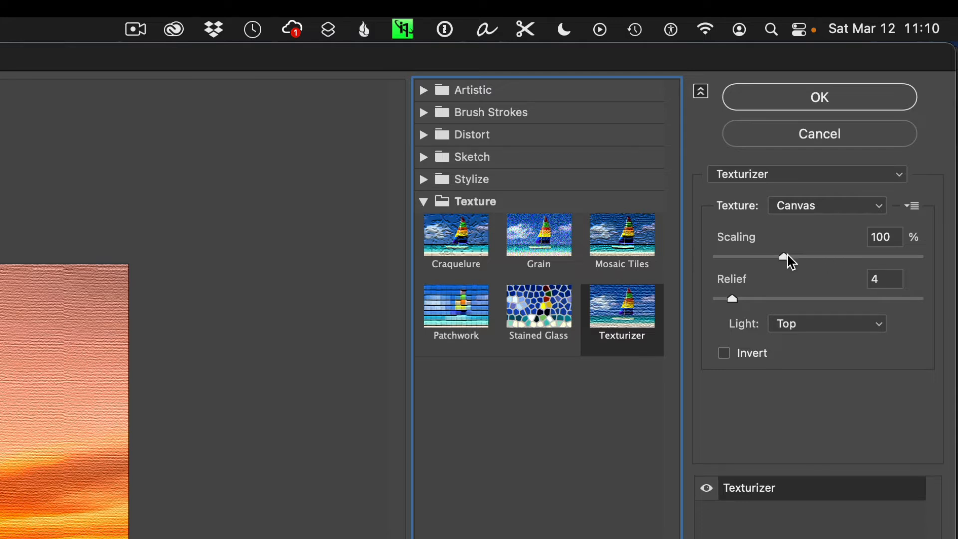
# - Set the Canvas texture's scaling to 200% and relief to 6, keep the light at Top, and apply the Texturizer
pyautogui.moveTo(786, 256); pyautogui.dragTo(919, 255)
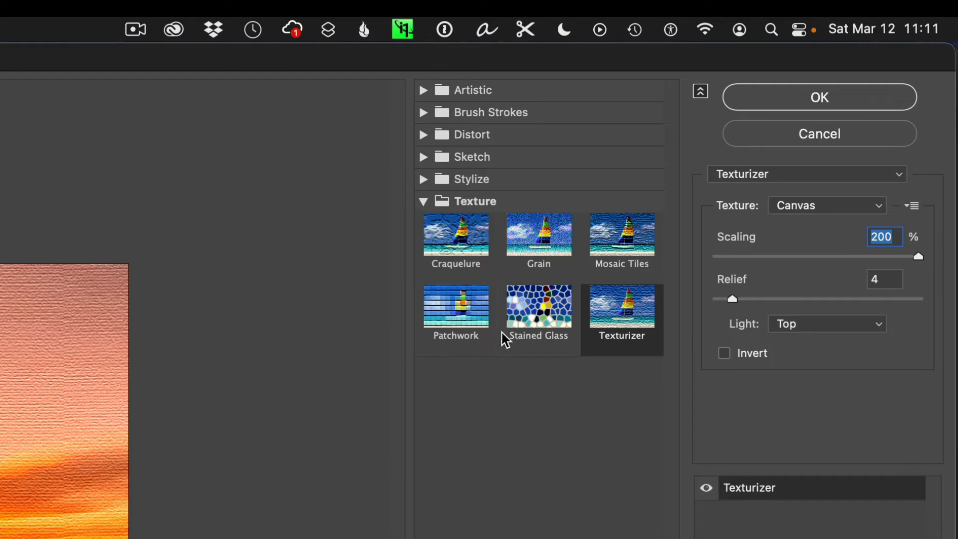
pyautogui.click(885, 280)
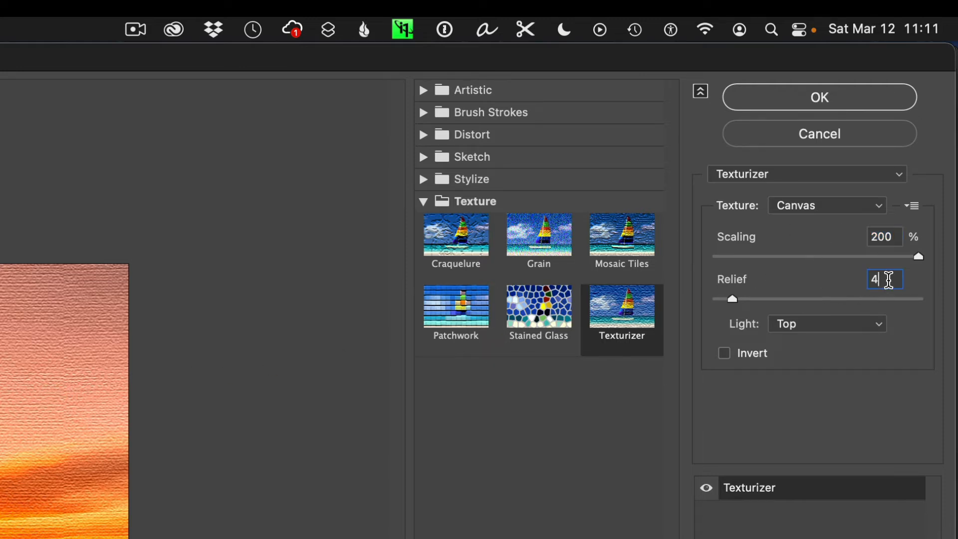
pyautogui.moveTo(731, 297); pyautogui.dragTo(738, 299)
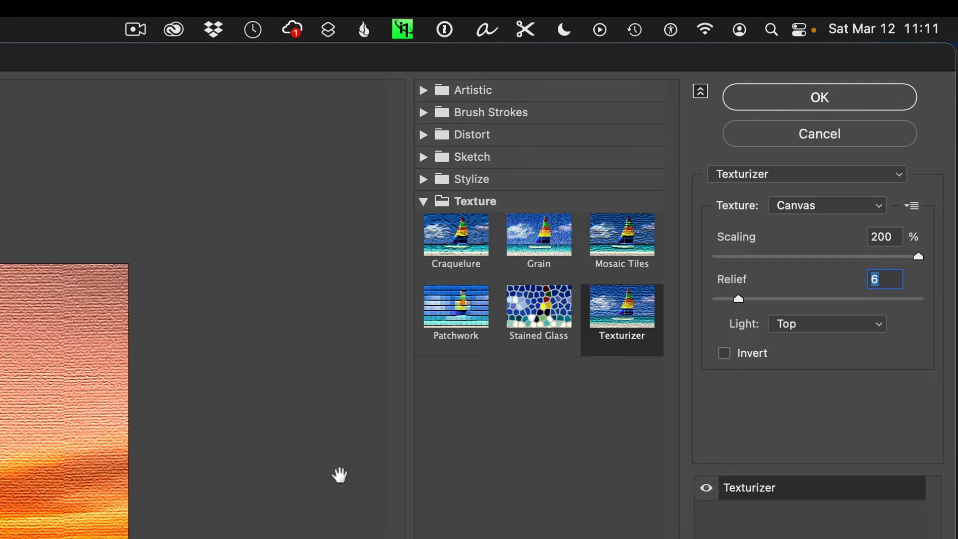
pyautogui.click(852, 326)
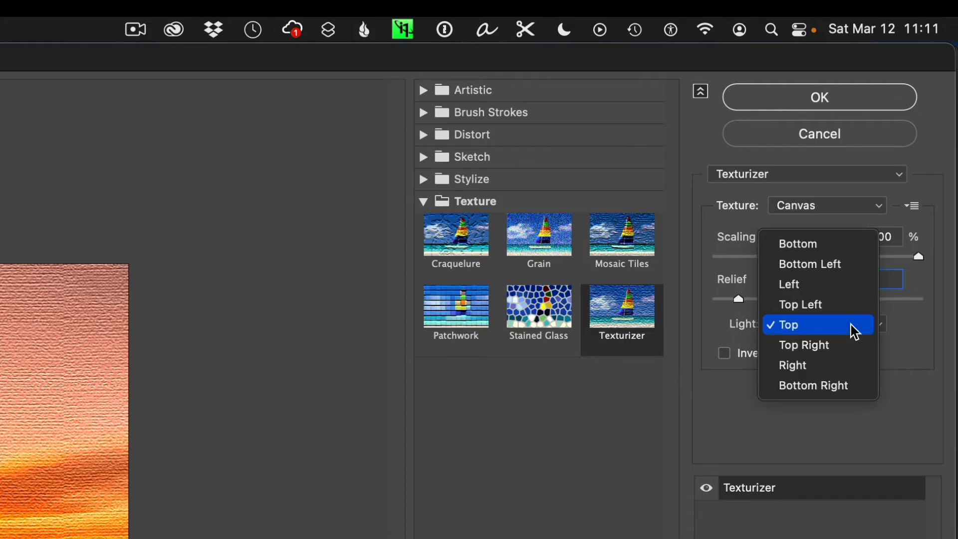
pyautogui.click(914, 333)
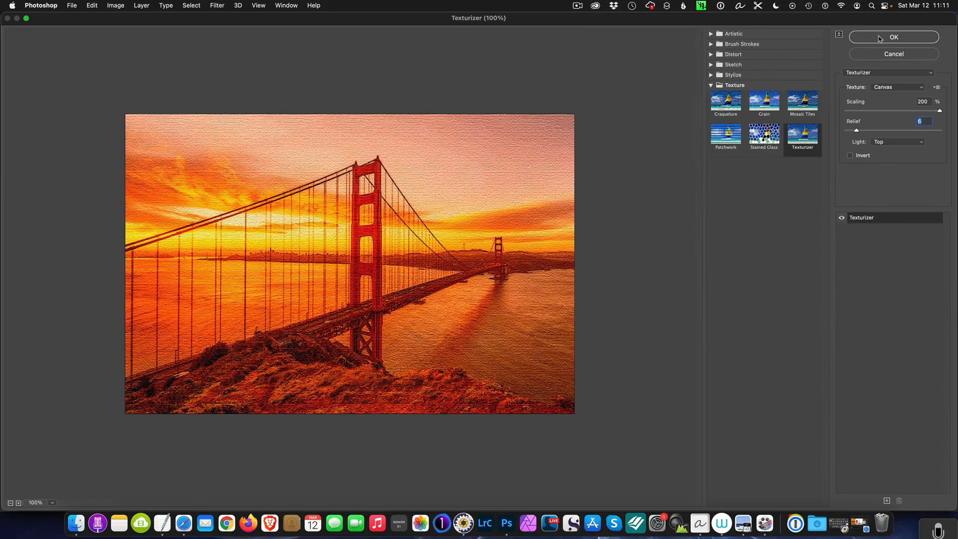
pyautogui.click(880, 38)
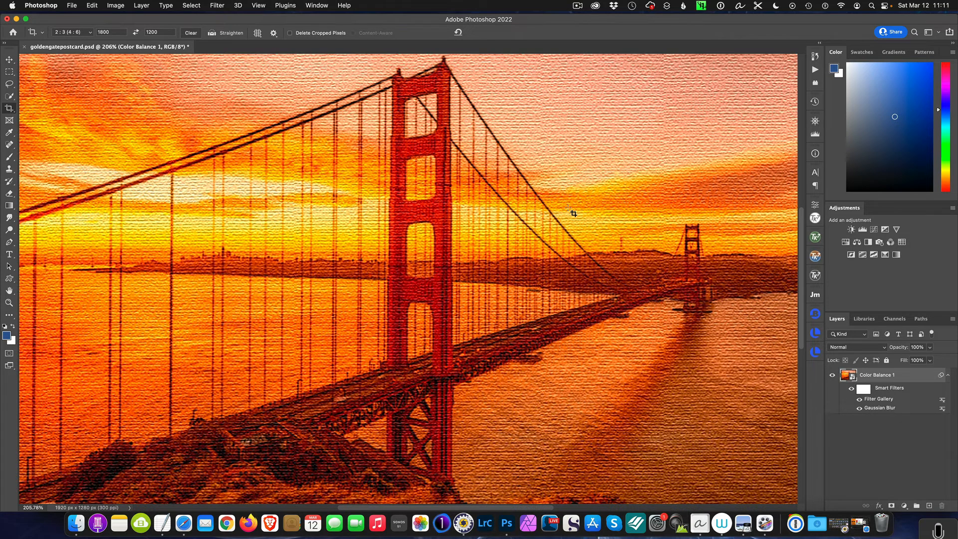
pyautogui.press('super+0')
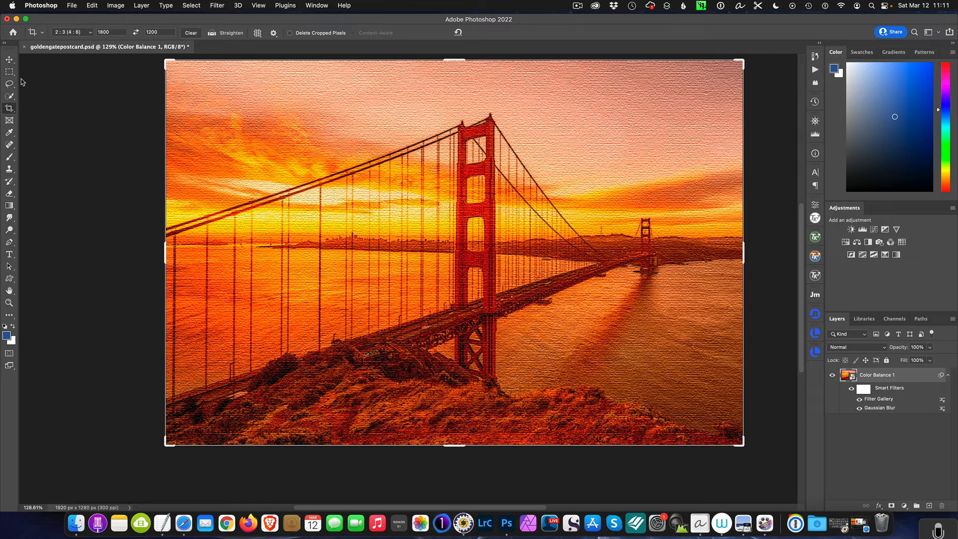
# - Add the title "The Golden Gate Bridge" in yellow 29 pt Brush Script MT across the sky above the bridge
pyautogui.click(9, 59)
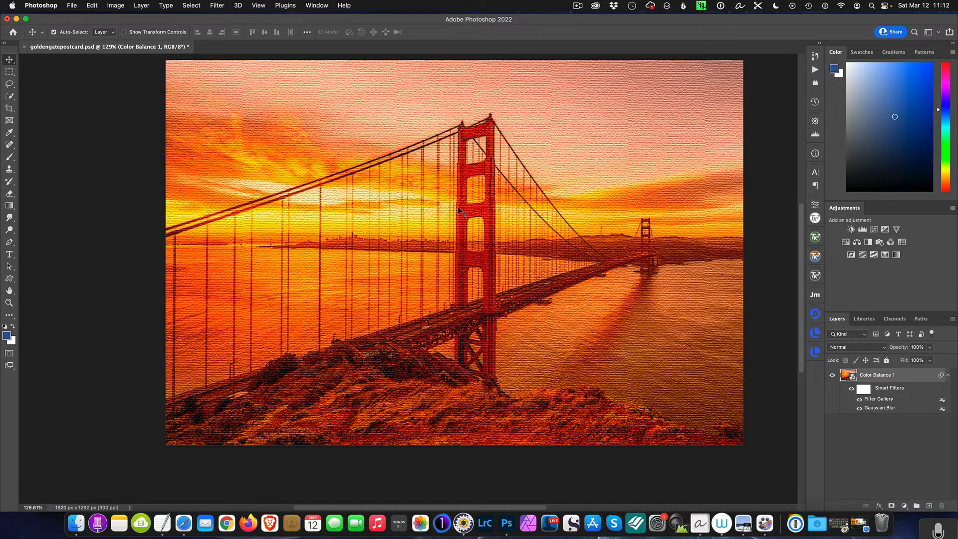
pyautogui.click(8, 255)
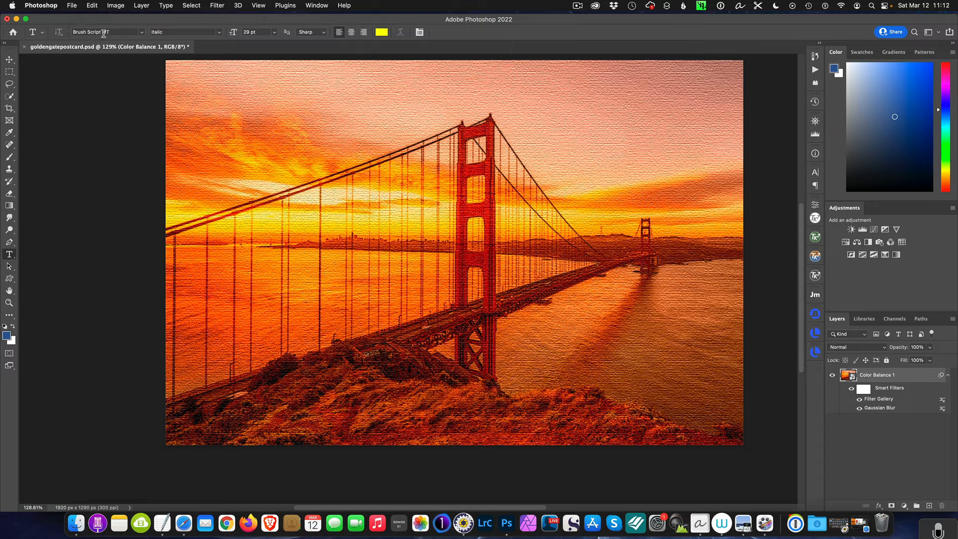
pyautogui.click(296, 106)
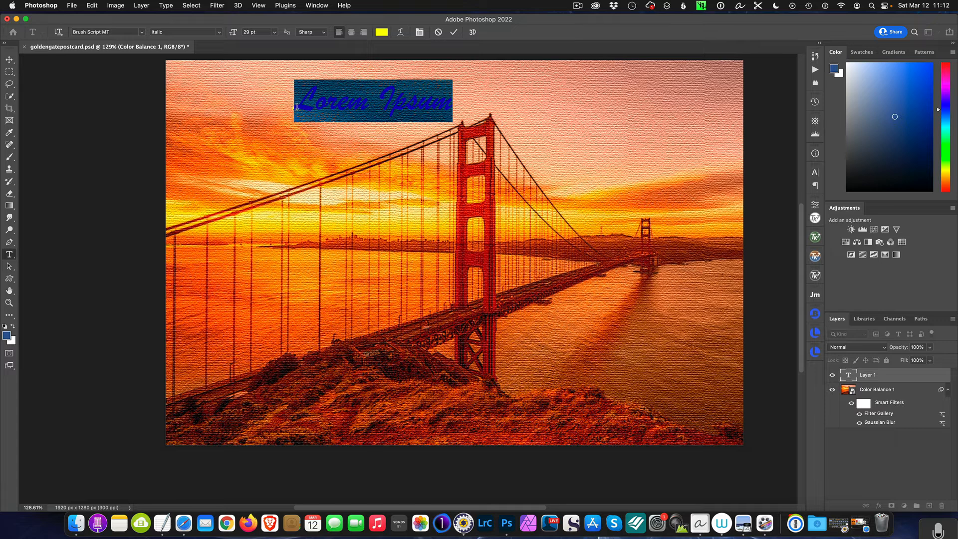
pyautogui.write('The ')
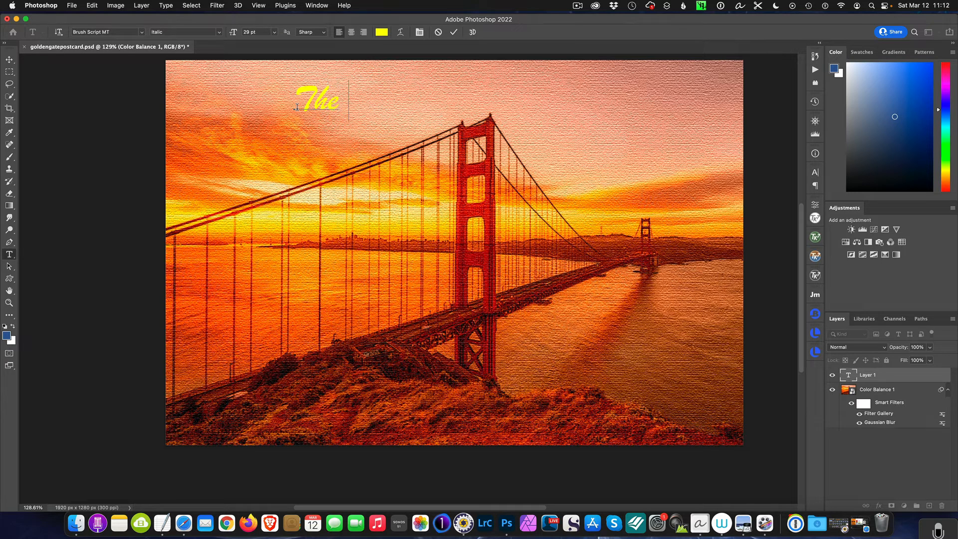
pyautogui.write('Gold')
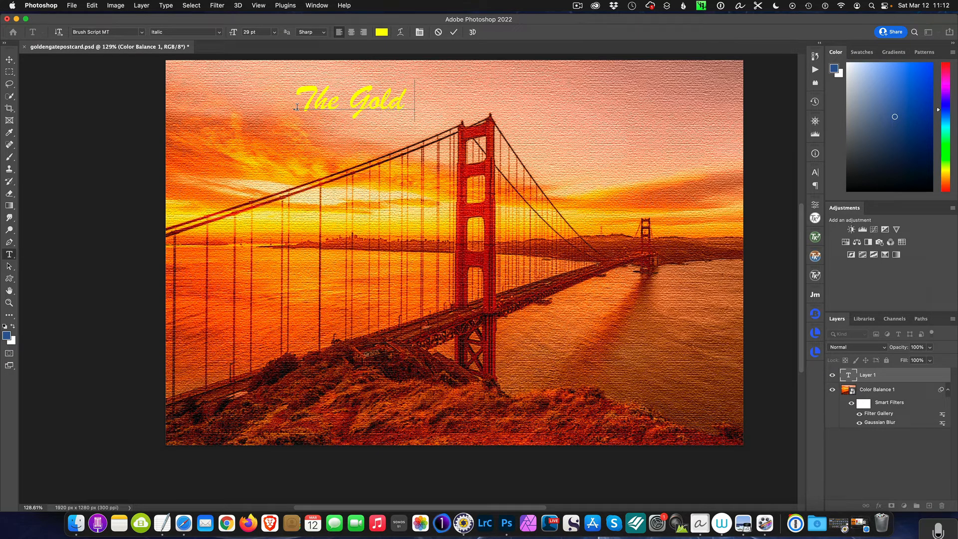
pyautogui.write('en Gate')
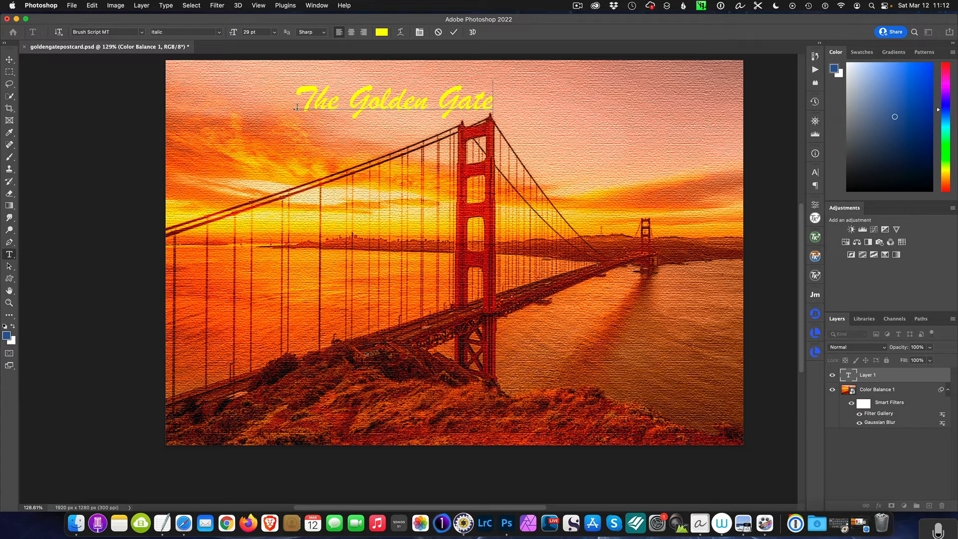
pyautogui.write(' Bridge')
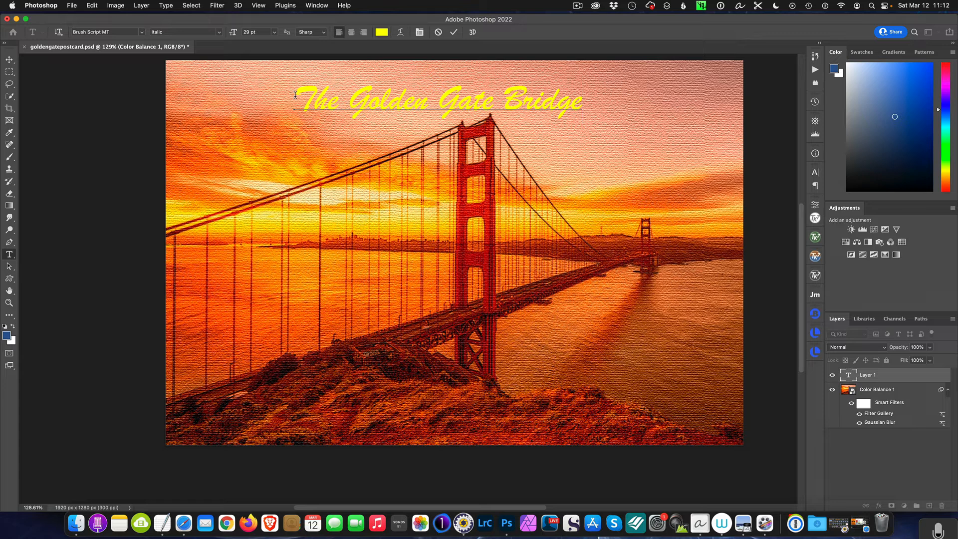
# - Set the title's text color to yellow (ffff33)
pyautogui.moveTo(305, 95); pyautogui.dragTo(580, 114)
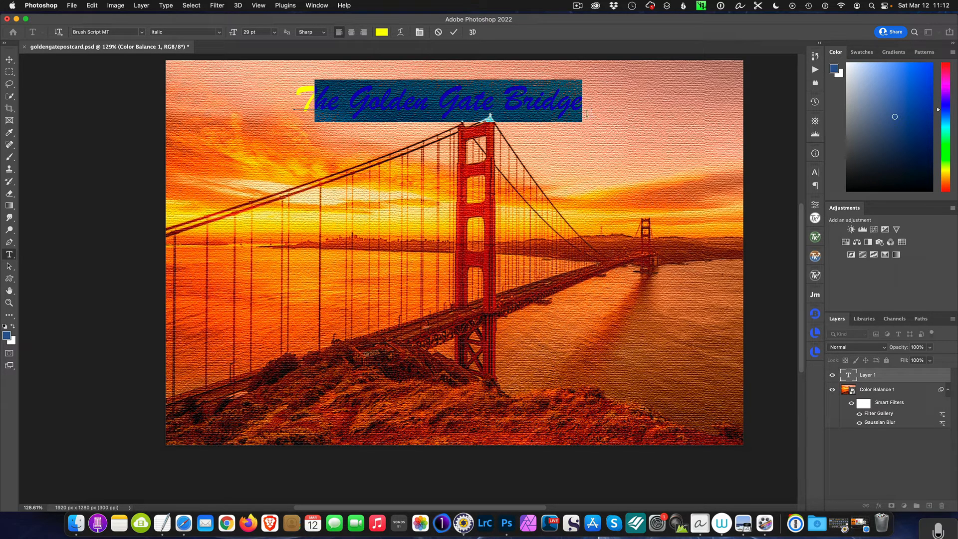
pyautogui.click(382, 32)
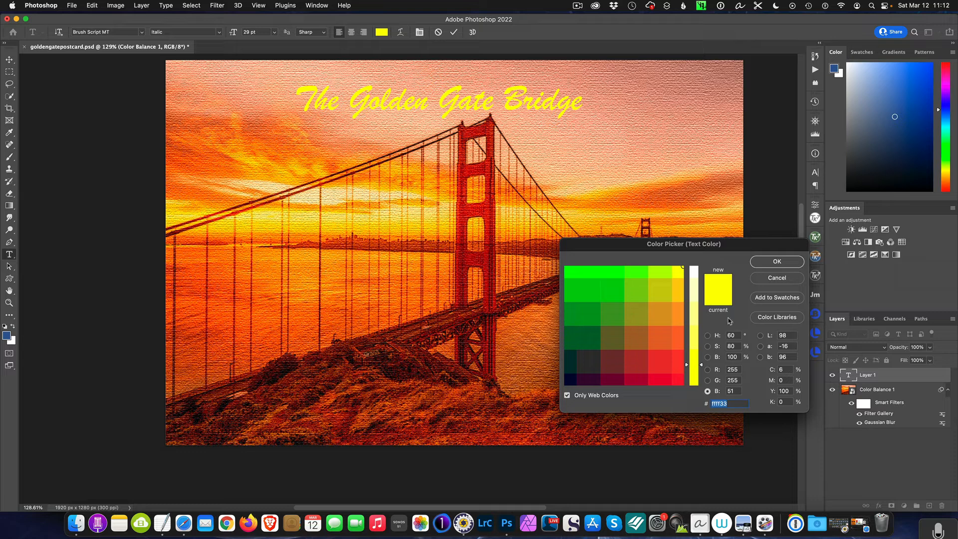
pyautogui.click(769, 265)
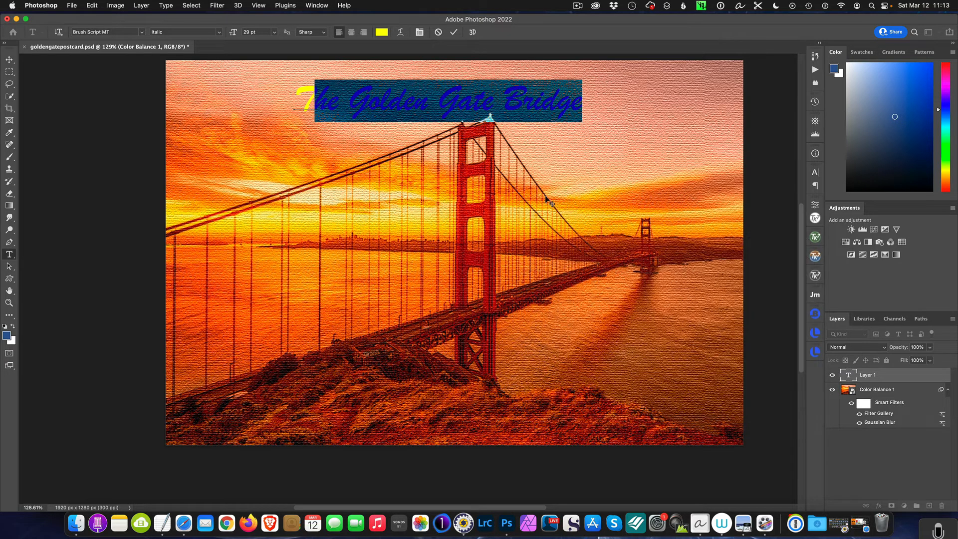
# - Hide the selection highlight on the title and add a second line reading "San Francisco, CA"
pyautogui.click(298, 89)
pyautogui.moveTo(298, 90); pyautogui.dragTo(581, 102)
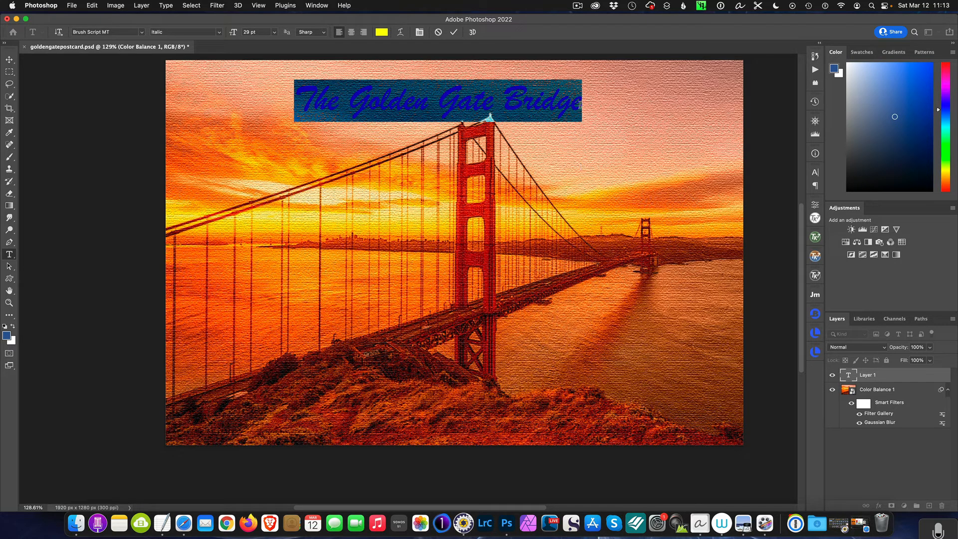
pyautogui.press('super+h')
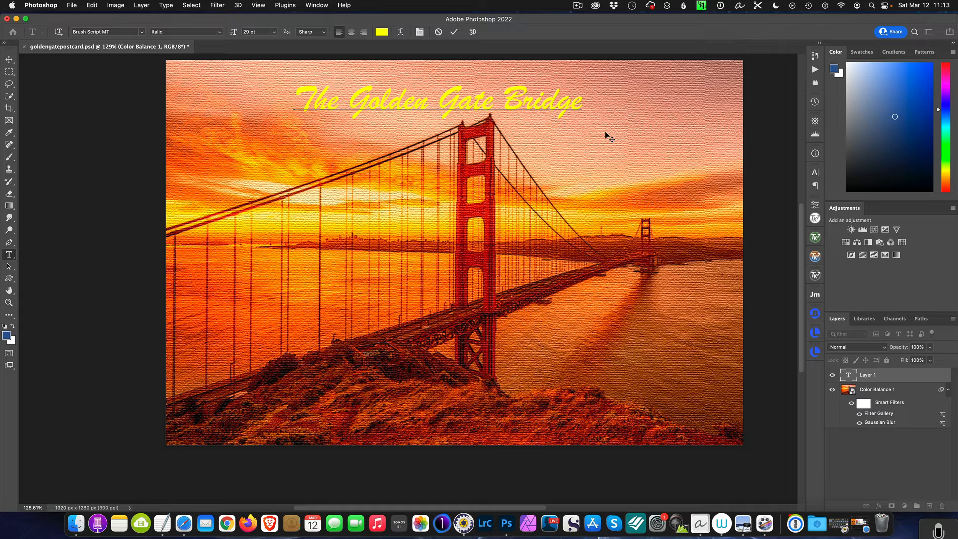
pyautogui.write('San Fran')
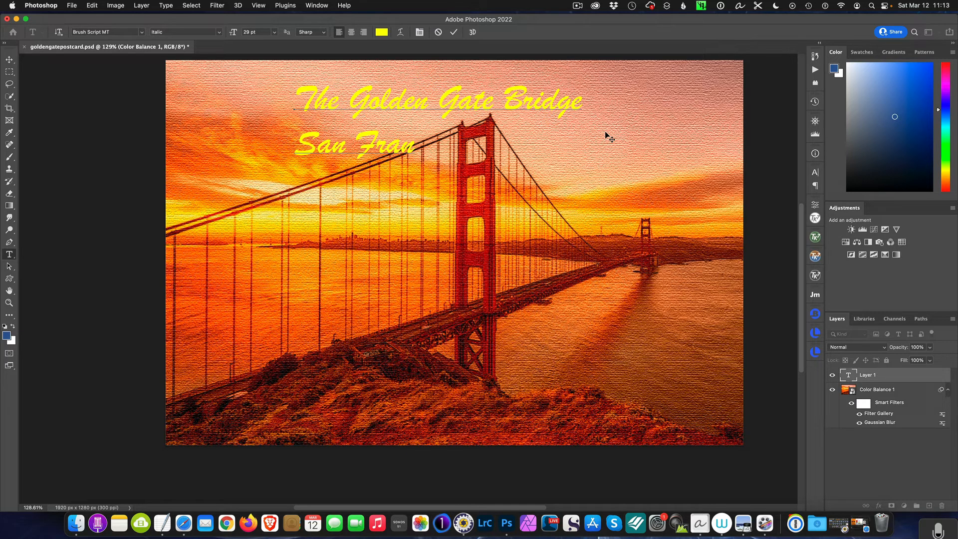
pyautogui.write('cisco, CA')
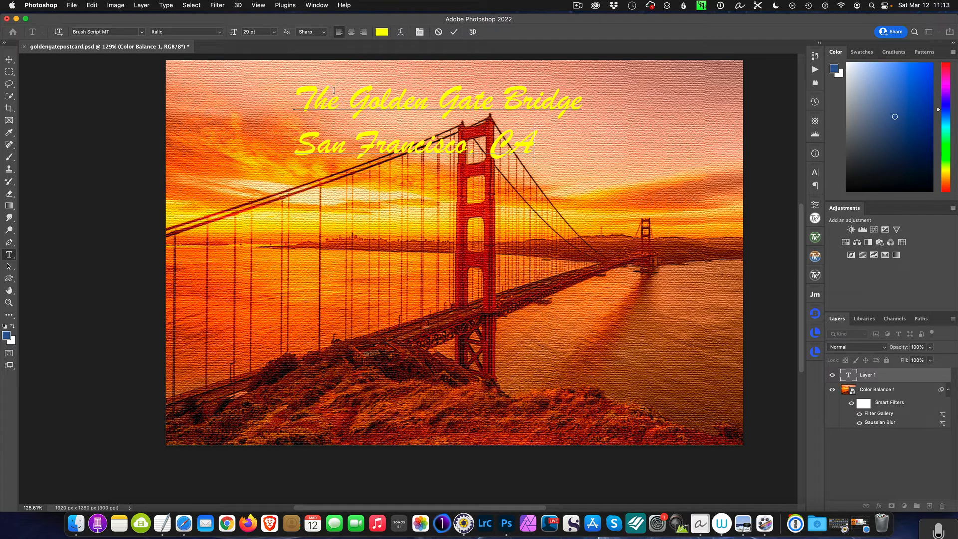
# - Enlarge the first line of the text to 38 pt and center it
pyautogui.moveTo(297, 89); pyautogui.dragTo(586, 122)
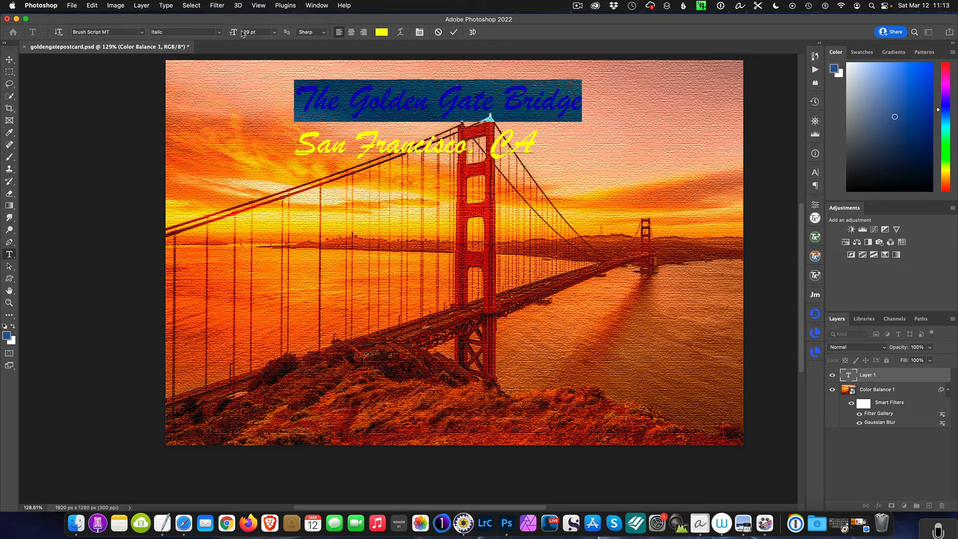
pyautogui.moveTo(233, 34); pyautogui.dragTo(237, 34)
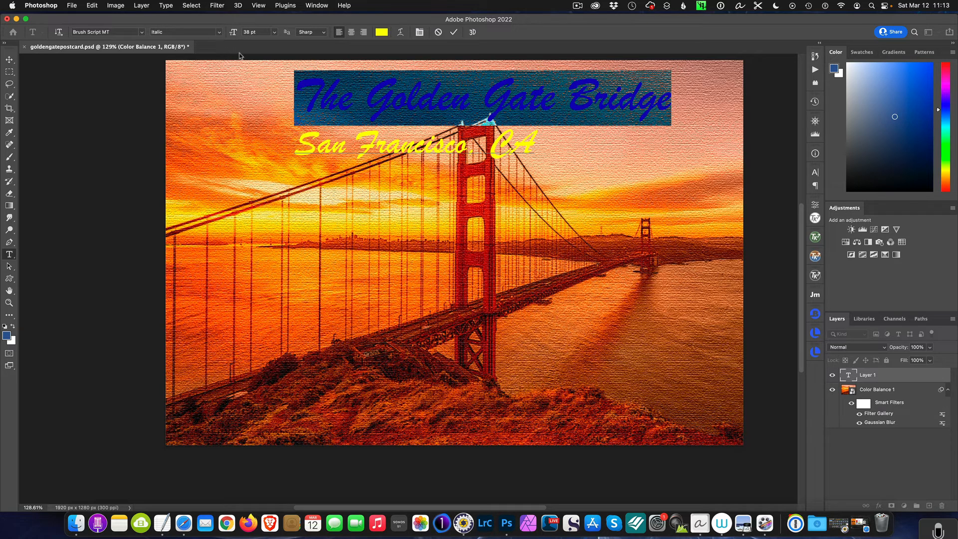
pyautogui.click(351, 32)
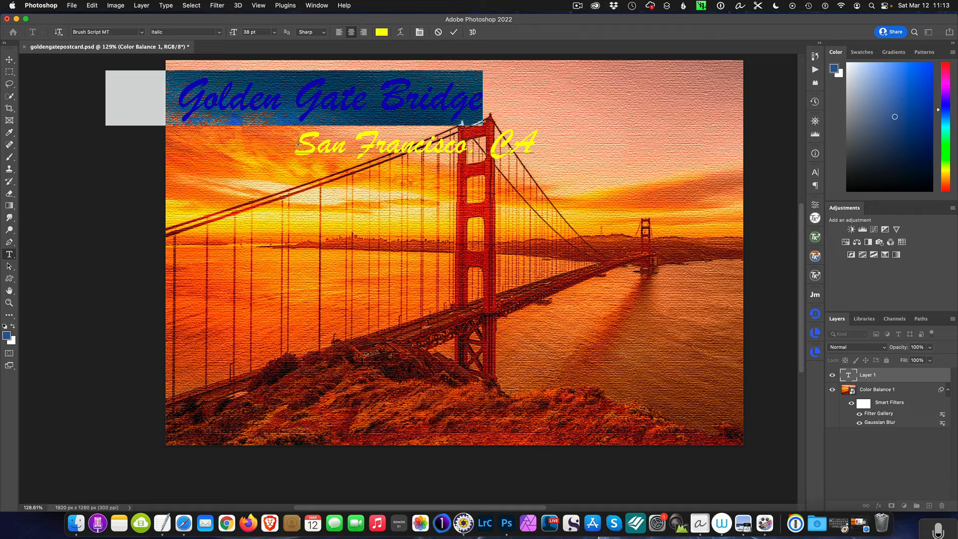
# - Center the "San Francisco, CA" line and reduce its size to 21 pt
pyautogui.moveTo(297, 144); pyautogui.dragTo(536, 145)
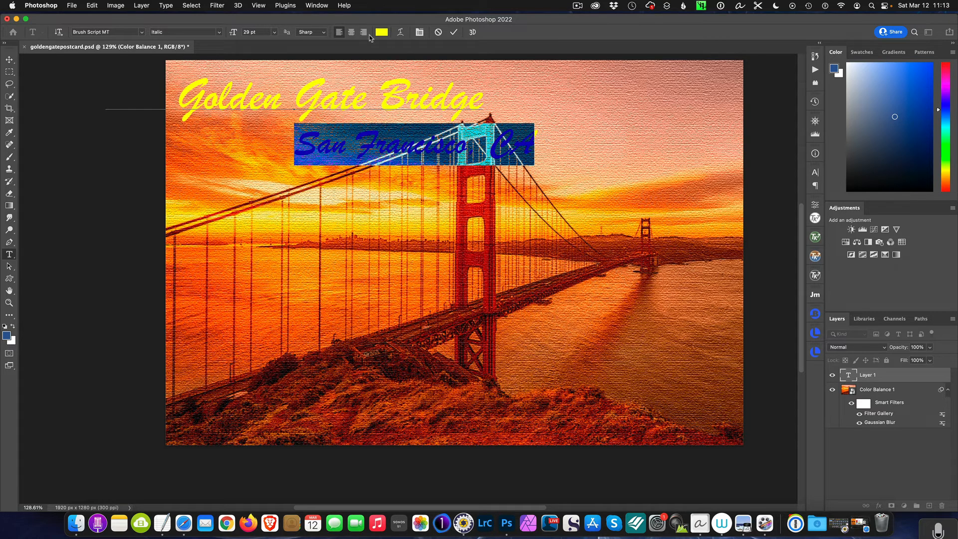
pyautogui.click(352, 32)
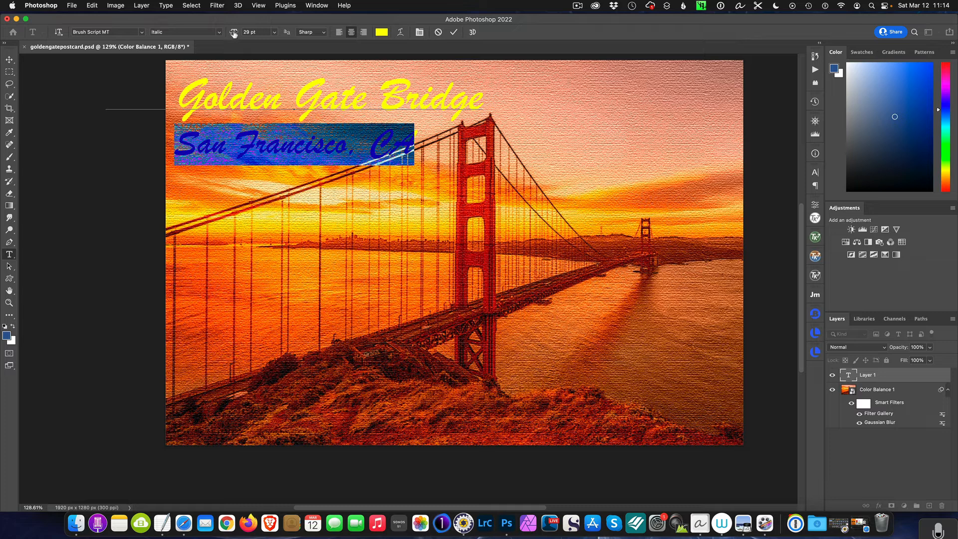
pyautogui.moveTo(234, 34); pyautogui.dragTo(231, 34)
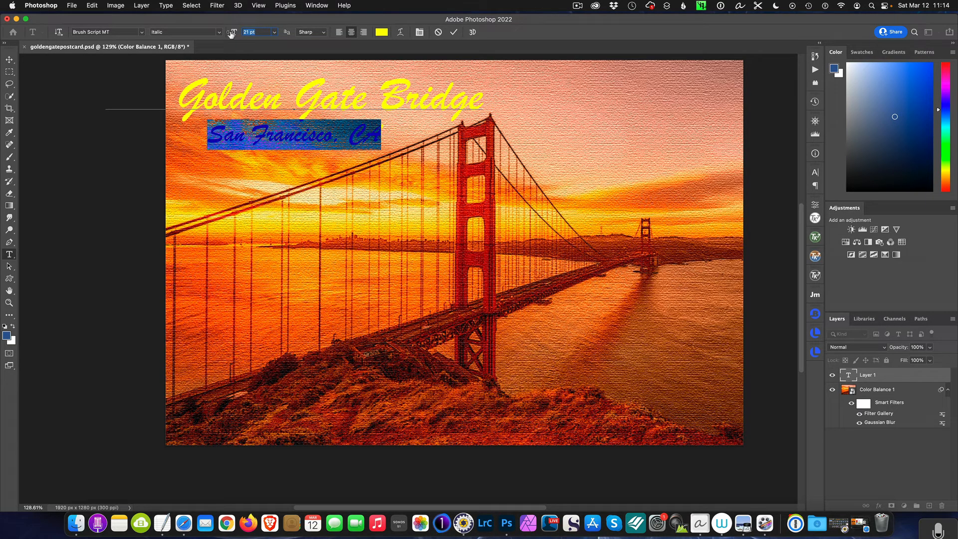
pyautogui.moveTo(231, 34); pyautogui.dragTo(231, 34)
# - Move the two-line title so that it sits centered across the sky near the image's upper edge
pyautogui.click(9, 60)
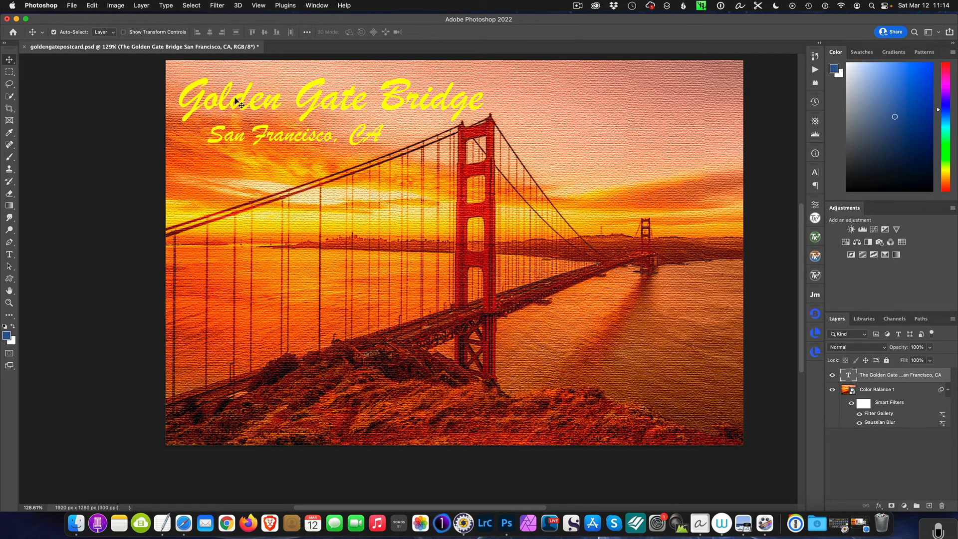
pyautogui.moveTo(235, 99); pyautogui.dragTo(402, 96)
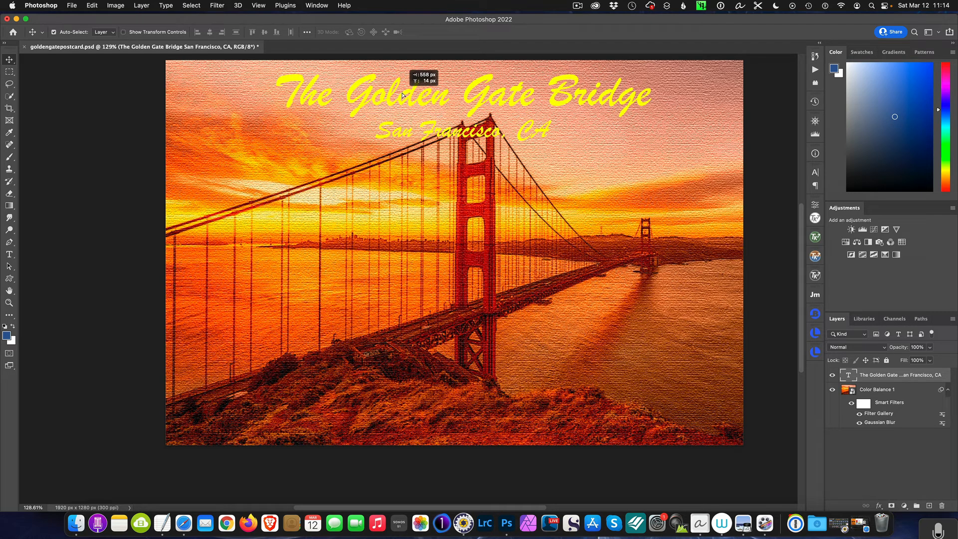
pyautogui.moveTo(403, 96); pyautogui.dragTo(387, 96)
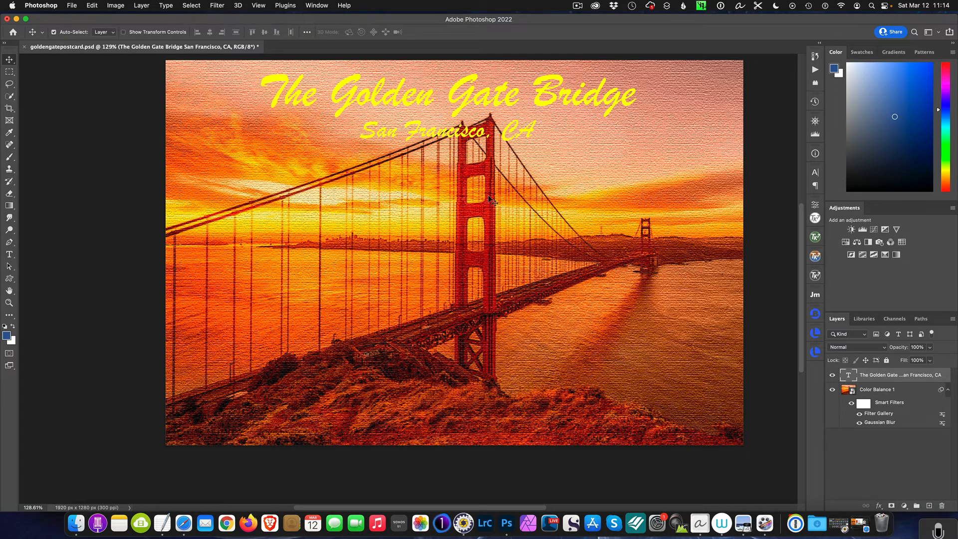
# - Add a 2 px dark green Stroke, positioned Center, to the title text layer
pyautogui.click(881, 507)
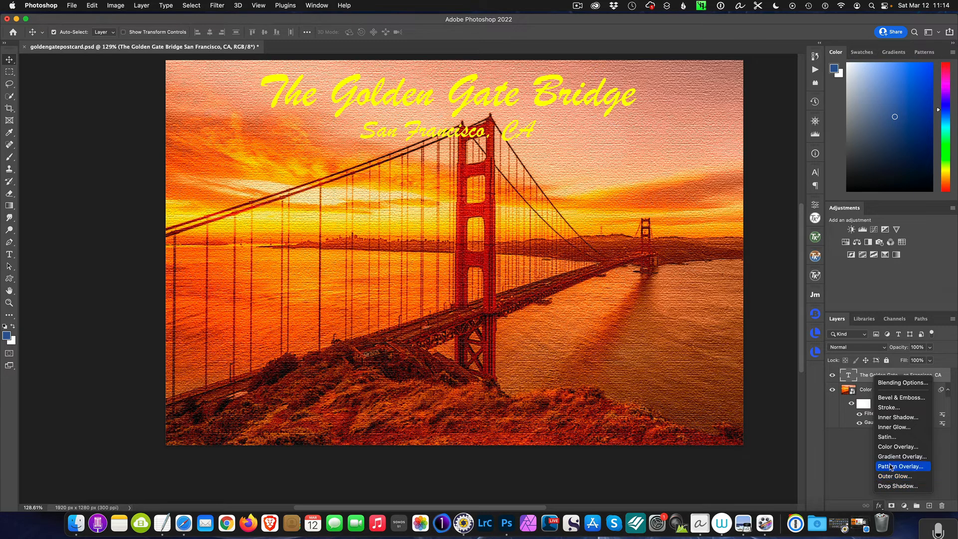
pyautogui.click(888, 408)
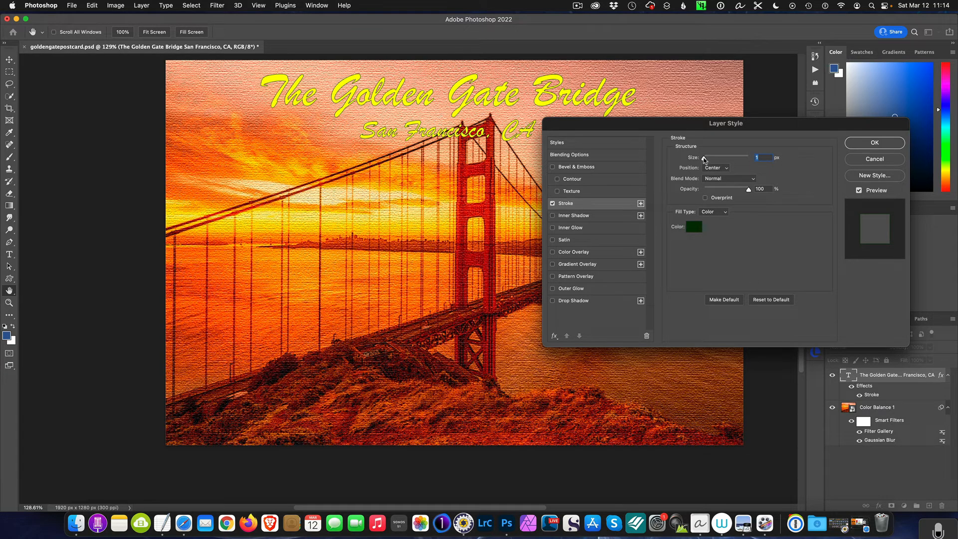
pyautogui.moveTo(704, 159); pyautogui.dragTo(705, 160)
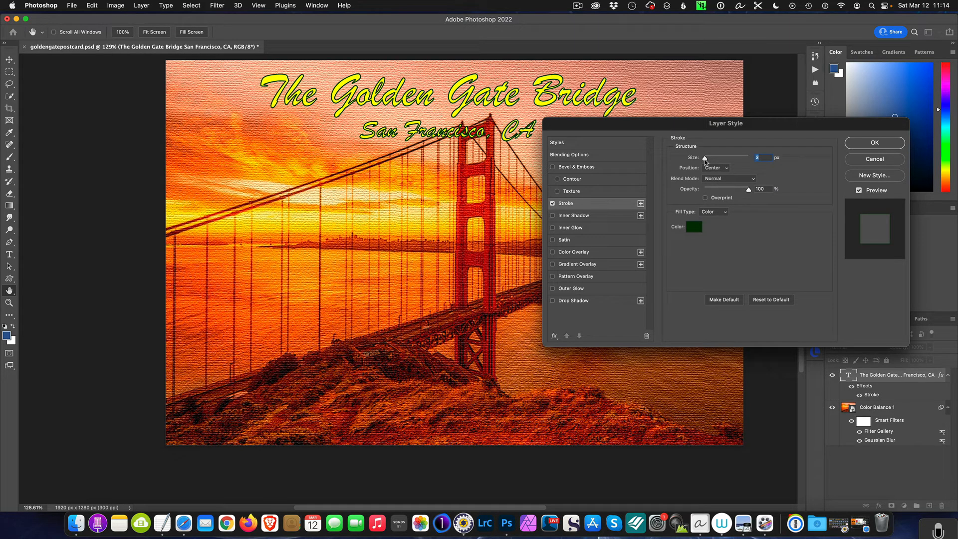
pyautogui.moveTo(706, 162); pyautogui.dragTo(704, 161)
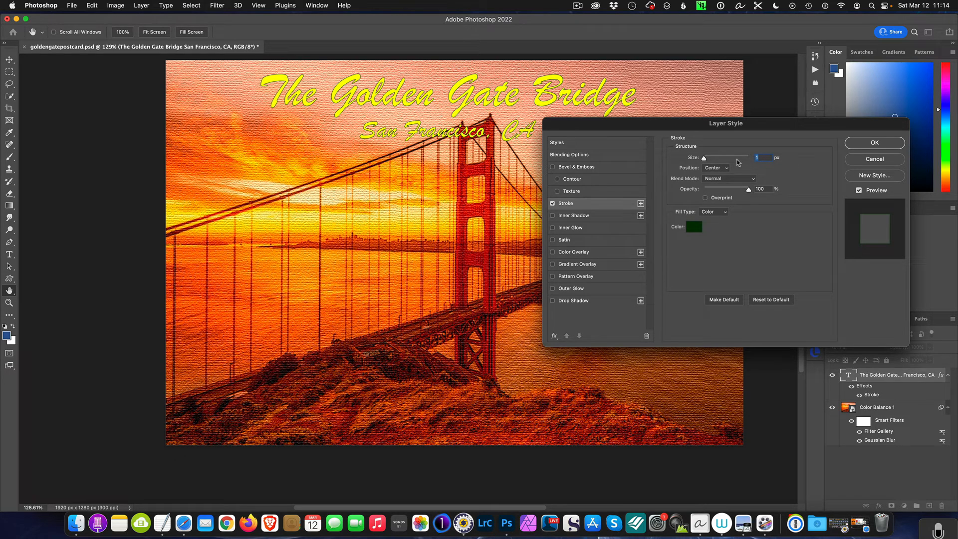
pyautogui.write('2')
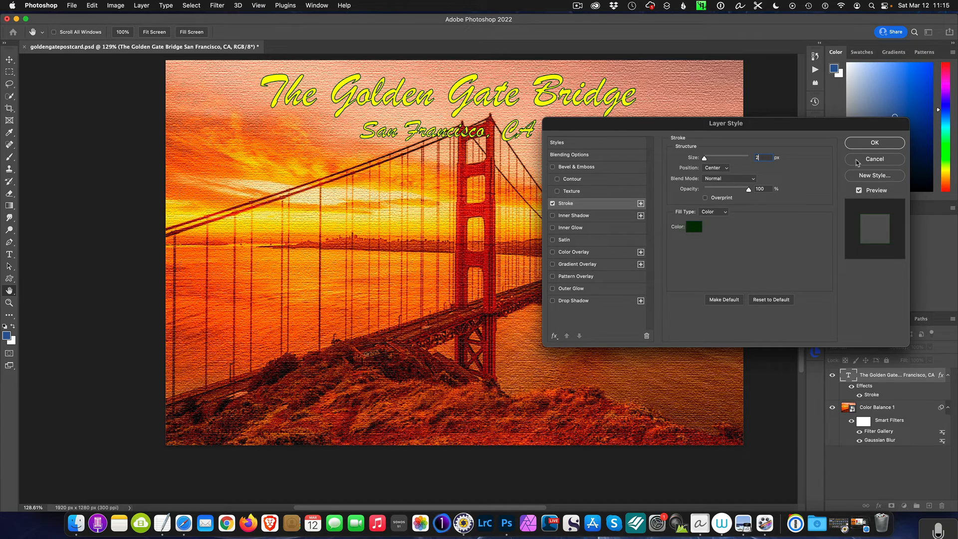
pyautogui.click(861, 143)
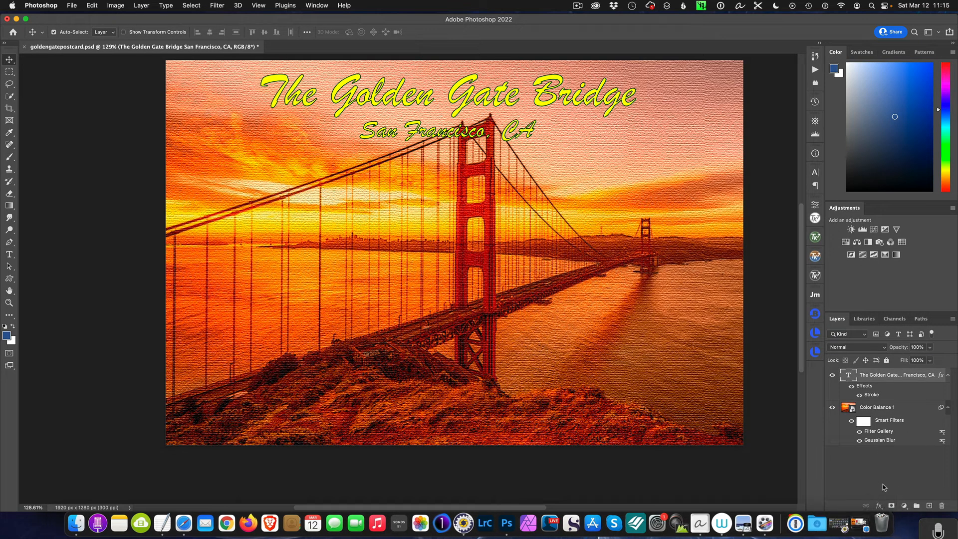
# - Add a Drop Shadow to the title with 32% opacity, 14 px distance, 11% spread and 28 px size
pyautogui.click(880, 506)
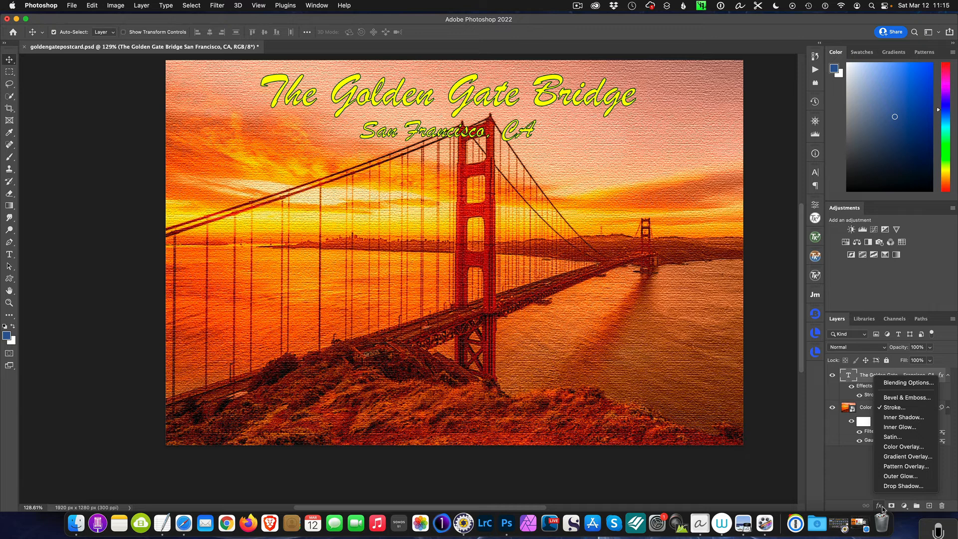
pyautogui.click(901, 486)
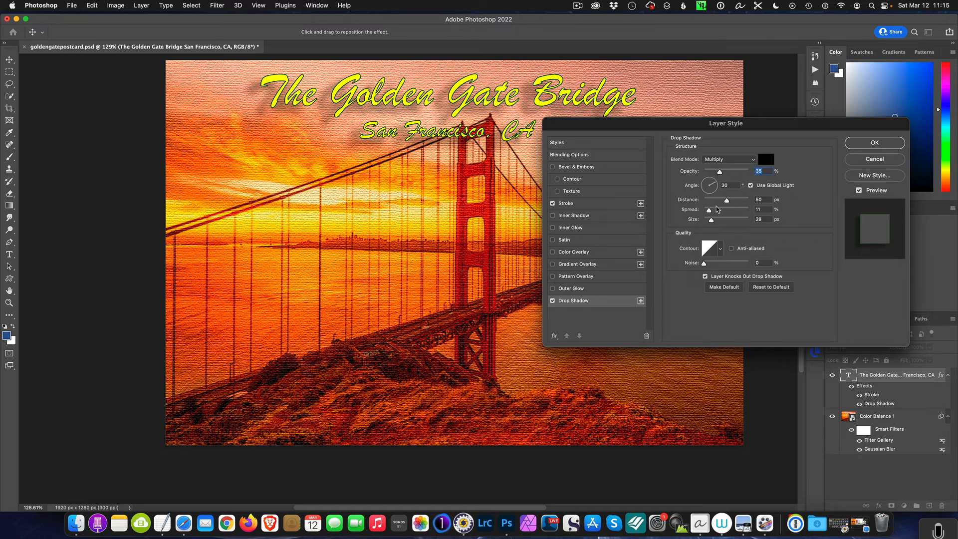
pyautogui.moveTo(727, 200); pyautogui.dragTo(718, 176)
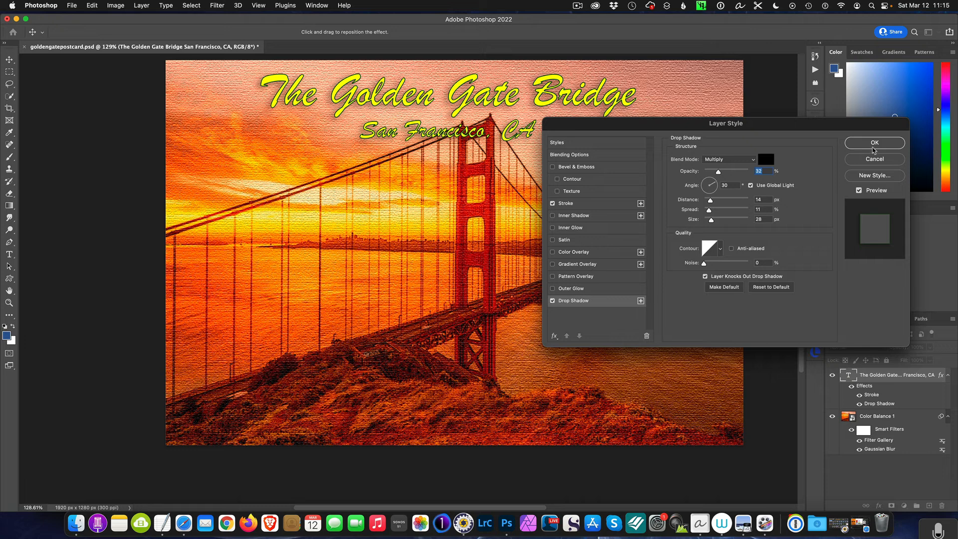
pyautogui.click(873, 148)
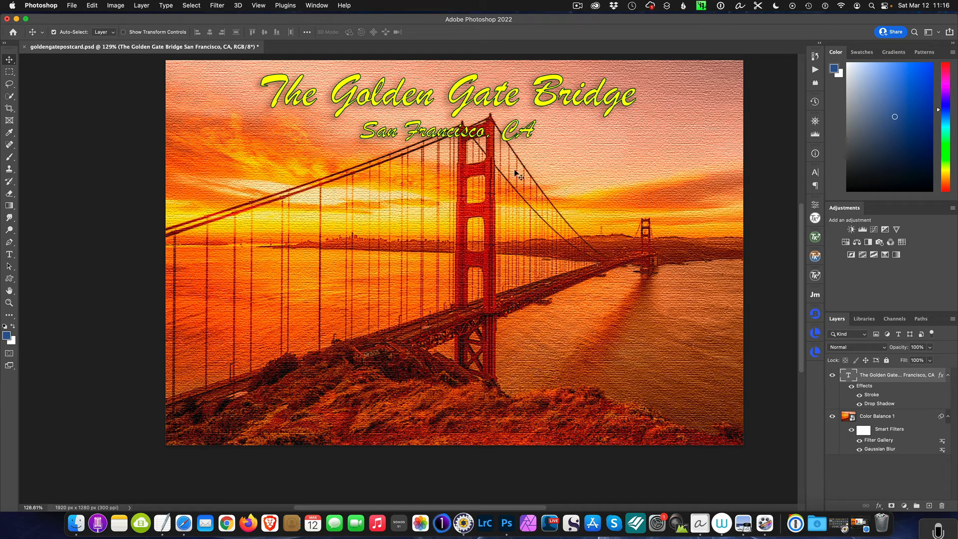
# - Convert the title layer to a smart object and copy the photo layer's Filter Gallery and Gaussian Blur smart filters onto it
pyautogui.rightClick(894, 378)
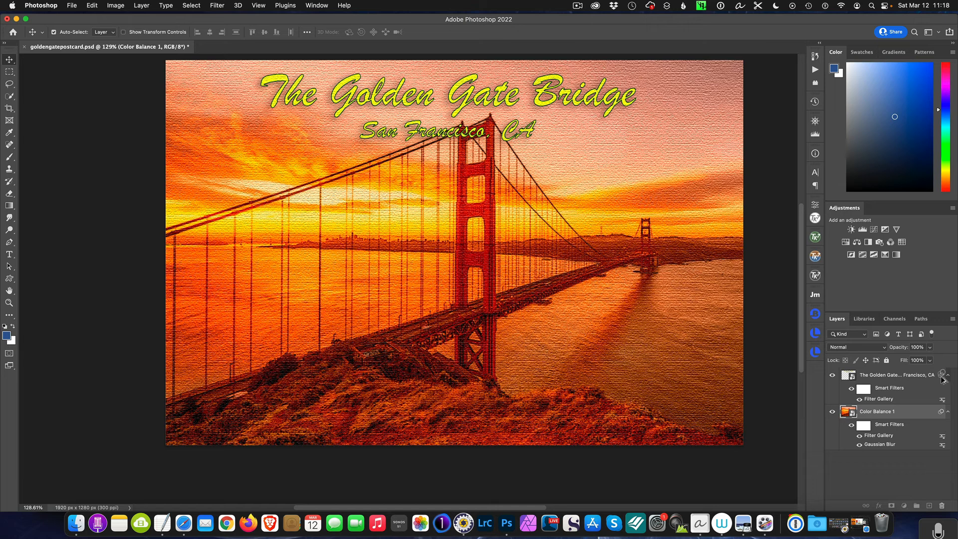
pyautogui.moveTo(942, 380); pyautogui.dragTo(943, 381)
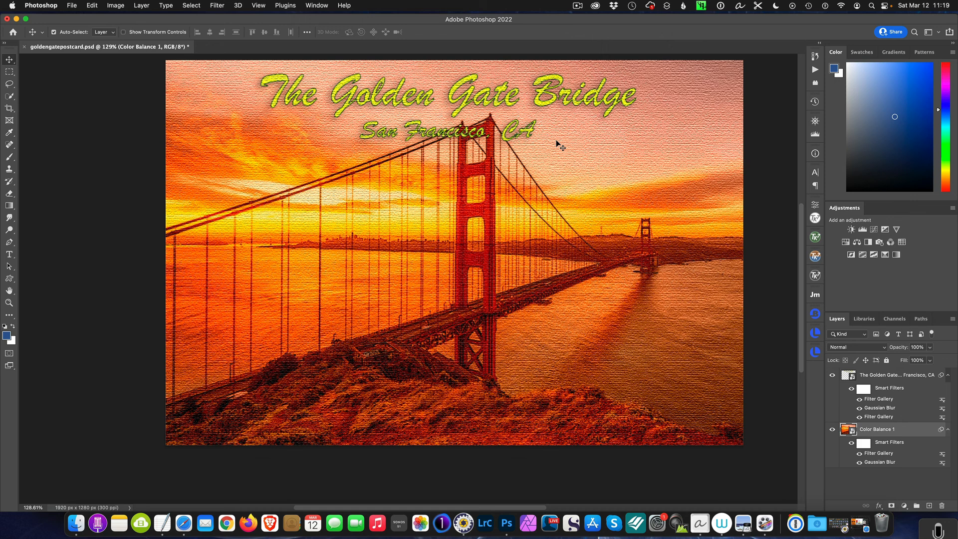
pyautogui.click(578, 6)
pyautogui.click(583, 31)
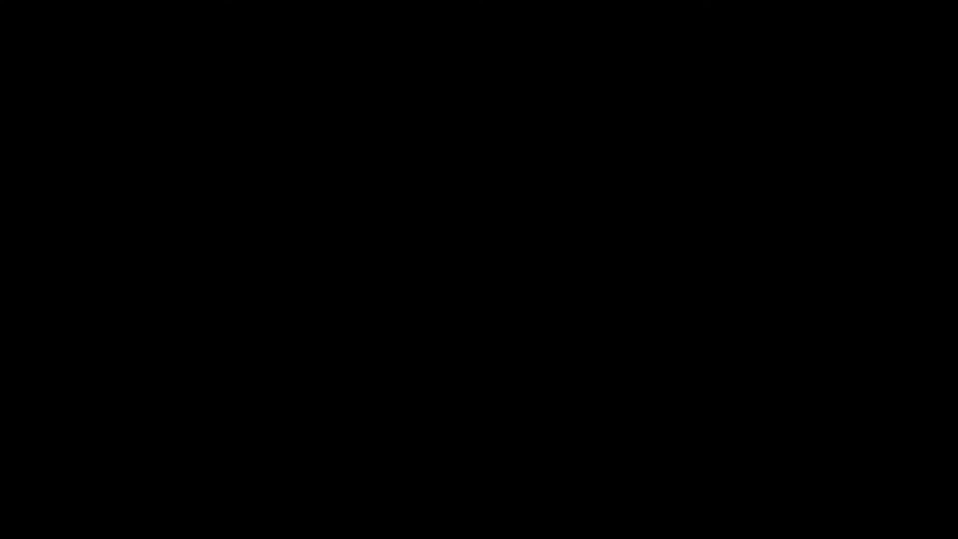